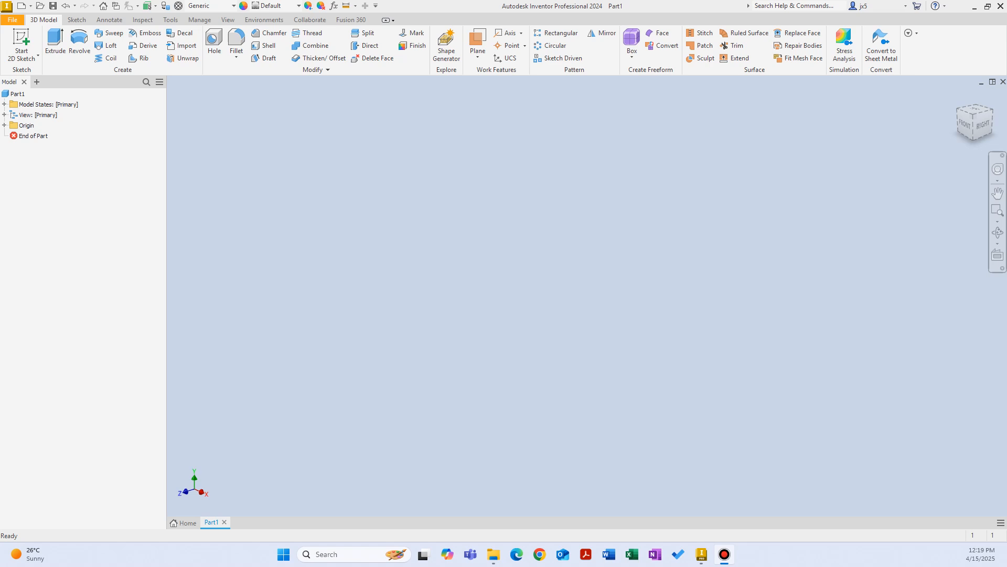
# Start a new 2D sketch on the vertical XY origin plane, viewed from the front
pyautogui.click(22, 45)
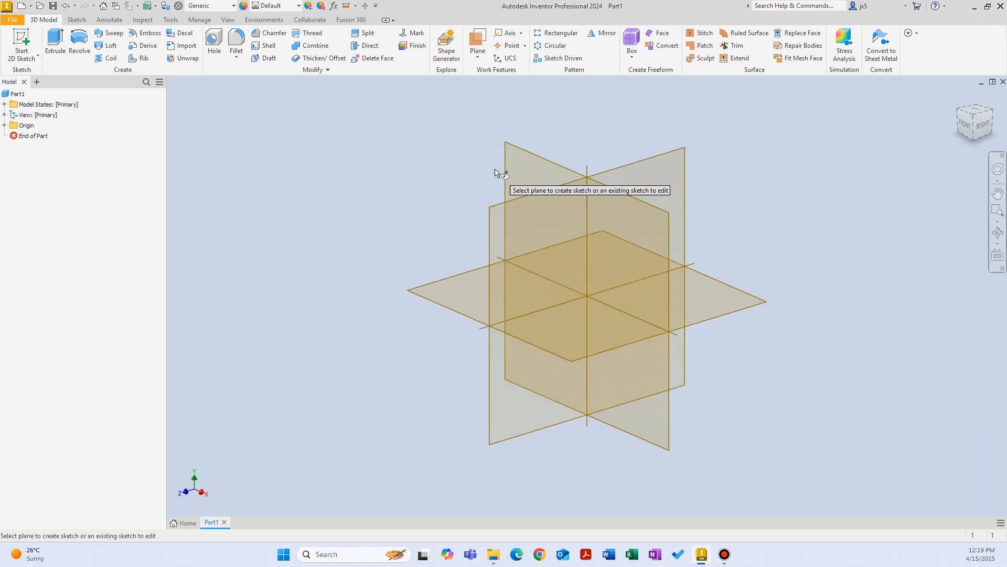
pyautogui.click(522, 154)
pyautogui.moveTo(666, 160); pyautogui.dragTo(345, 316, button='middle')
pyautogui.rightClick(470, 224)
pyautogui.click(470, 224)
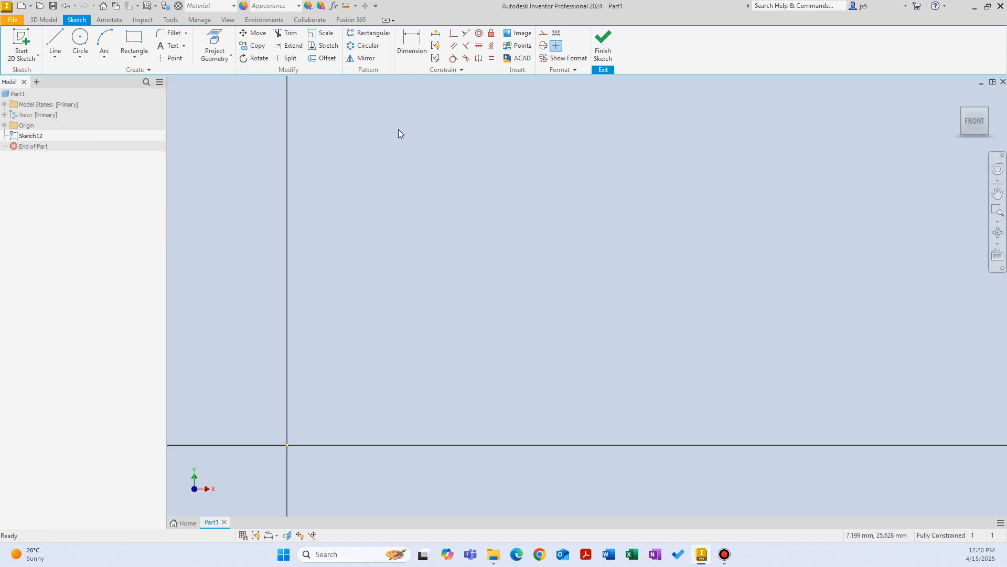
# Draw a two-point rectangle with its lower-left corner at the sketch origin, extending up and to the right
pyautogui.rightClick(430, 136)
pyautogui.click(462, 121)
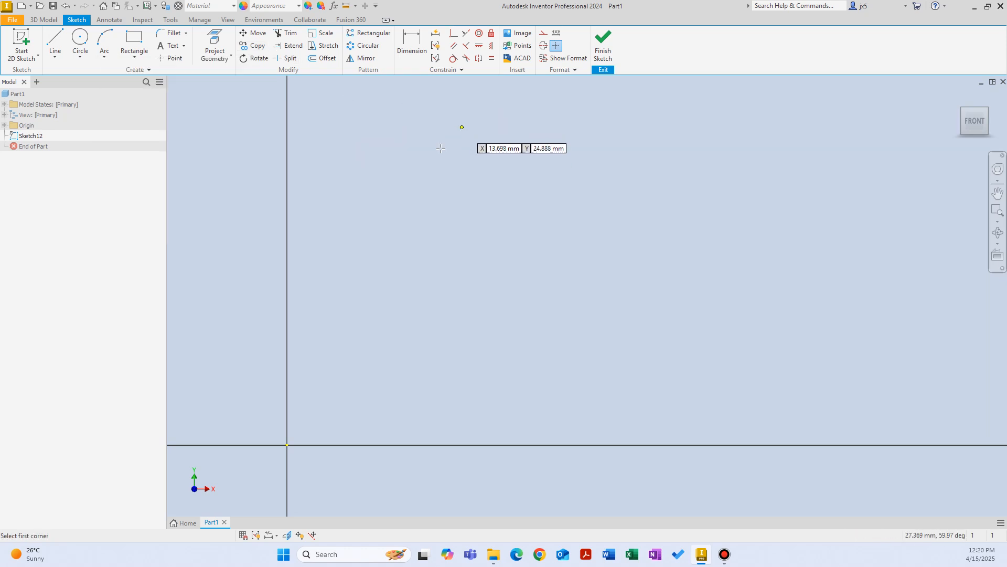
pyautogui.click(287, 445)
pyautogui.moveTo(677, 225); pyautogui.dragTo(574, 249, button='middle')
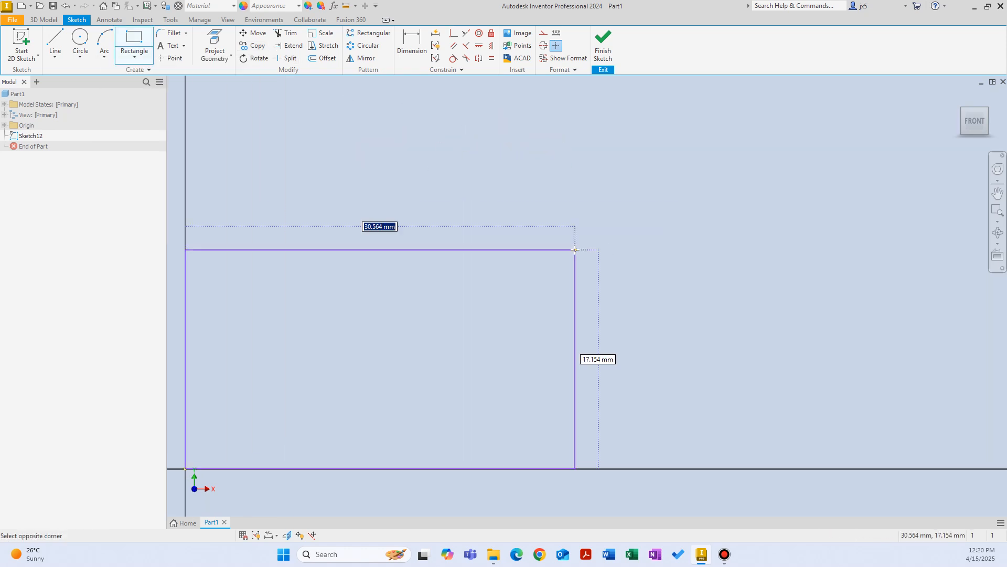
pyautogui.moveTo(488, 250); pyautogui.dragTo(580, 233, button='middle')
pyautogui.click(732, 186)
pyautogui.rightClick(601, 225)
pyautogui.click(602, 260)
pyautogui.moveTo(619, 272); pyautogui.dragTo(598, 272, button='middle')
pyautogui.moveTo(505, 140); pyautogui.dragTo(522, 183, button='right')
# Select the rectangle's top, bottom, right and left edges one at a time and clear the selection
pyautogui.click(523, 186)
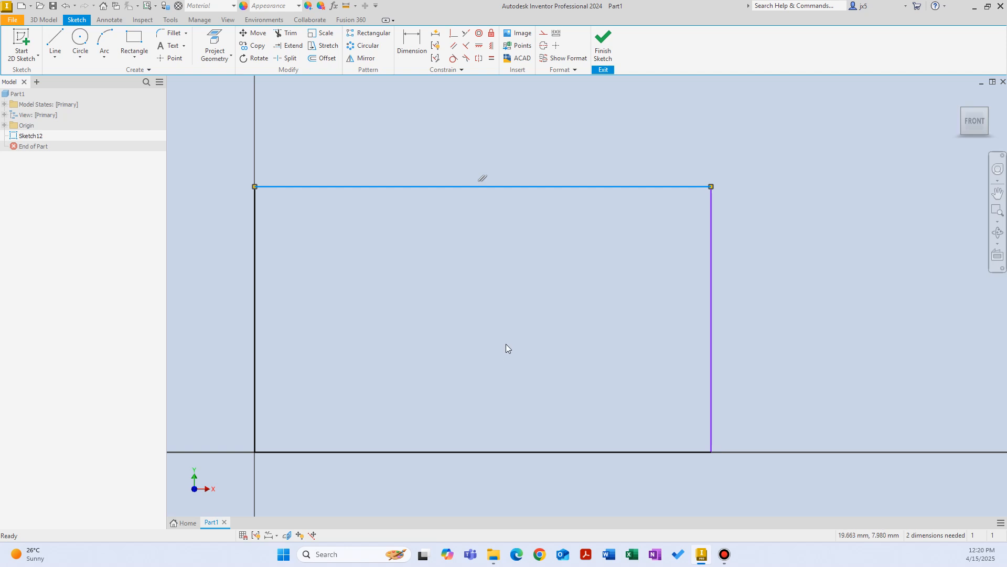
pyautogui.click(503, 452)
pyautogui.click(597, 310)
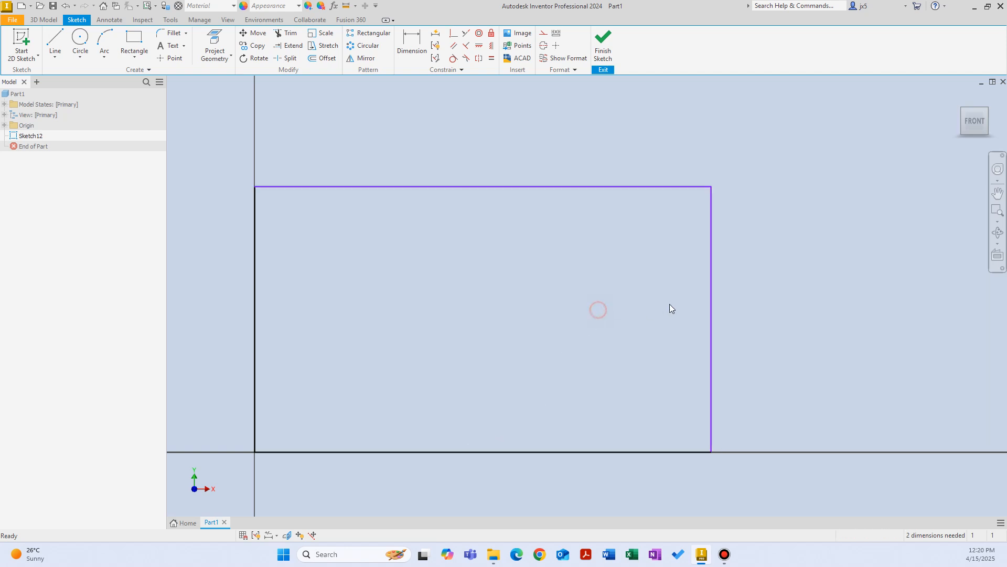
pyautogui.click(712, 306)
pyautogui.click(255, 295)
pyautogui.click(464, 288)
# Delete the rectangle's top edge and undo the deletion
pyautogui.click(499, 187)
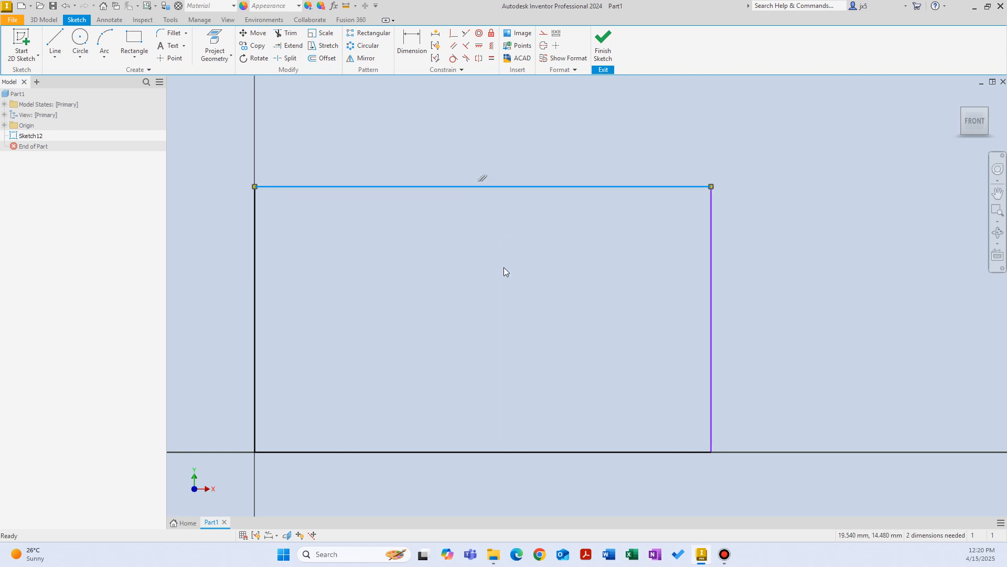
pyautogui.press('Delete')
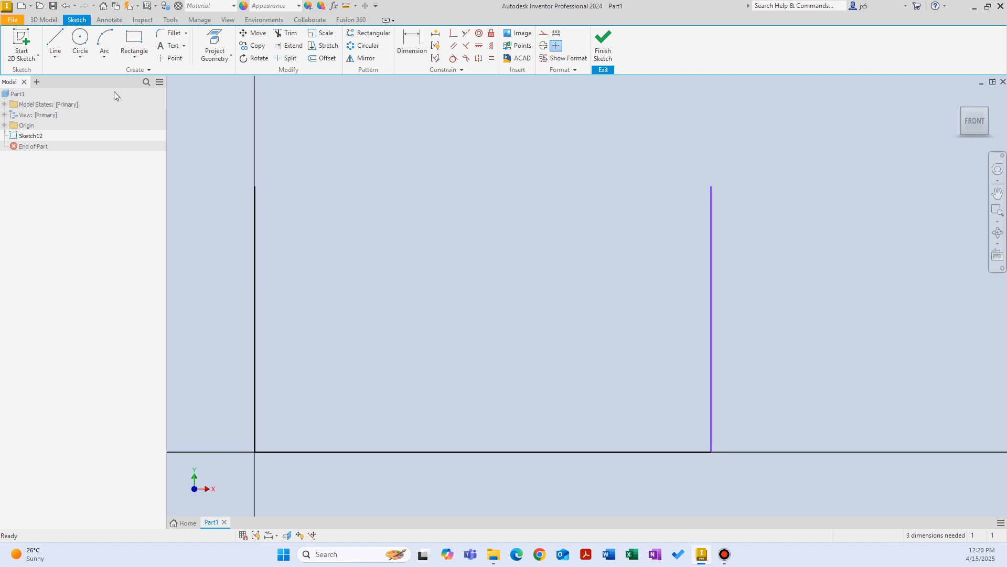
pyautogui.click(65, 5)
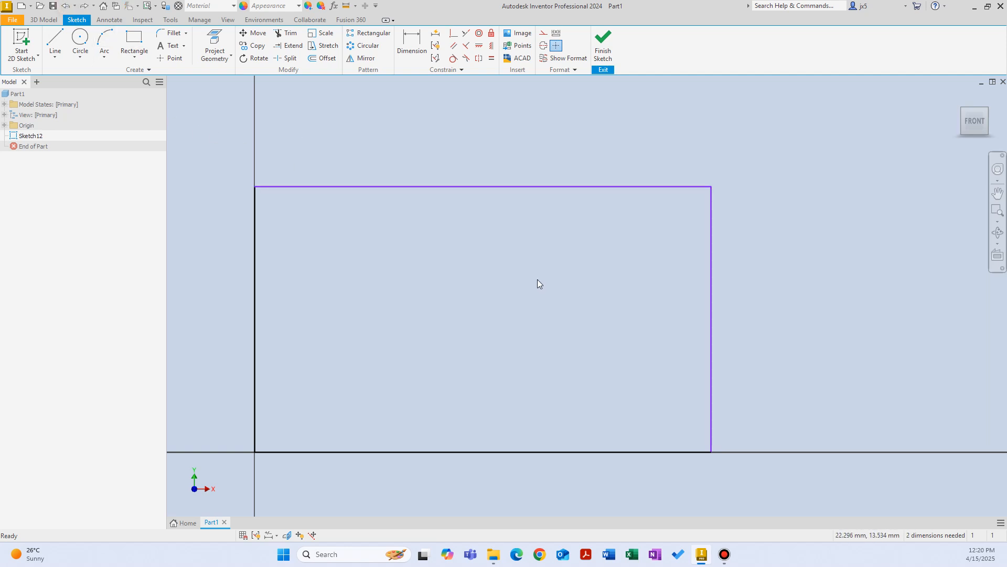
# Remove the rectangle's top edge with the Trim tool and undo the trim
pyautogui.click(290, 34)
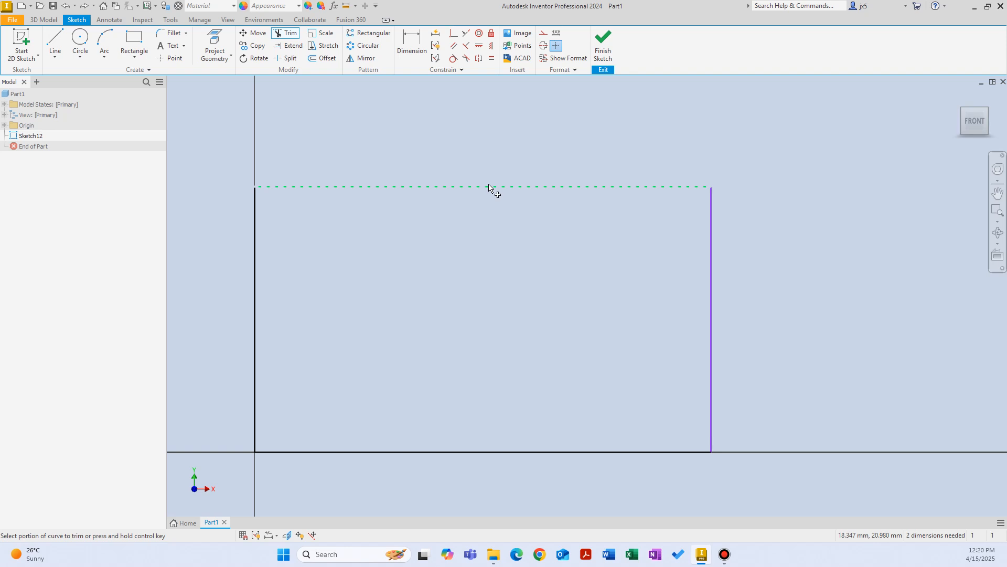
pyautogui.click(488, 186)
pyautogui.click(65, 6)
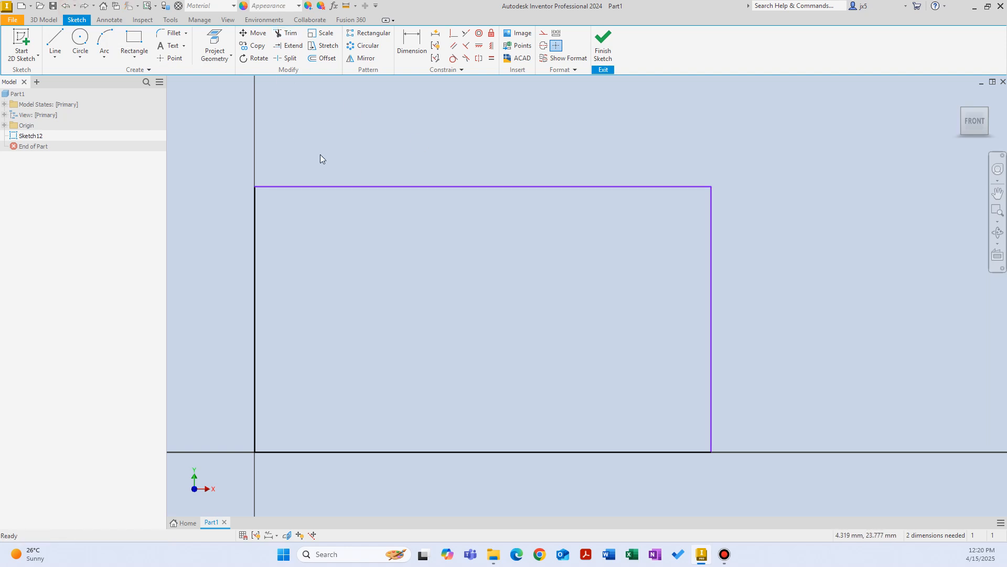
# Delete the whole top edge of the rectangle once more and undo that deletion
pyautogui.click(500, 187)
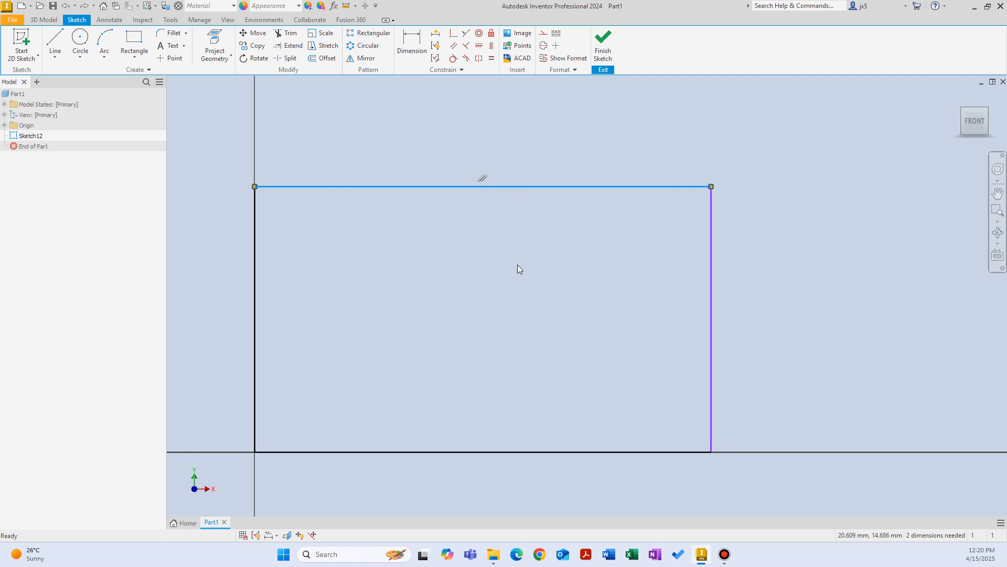
pyautogui.press('Delete')
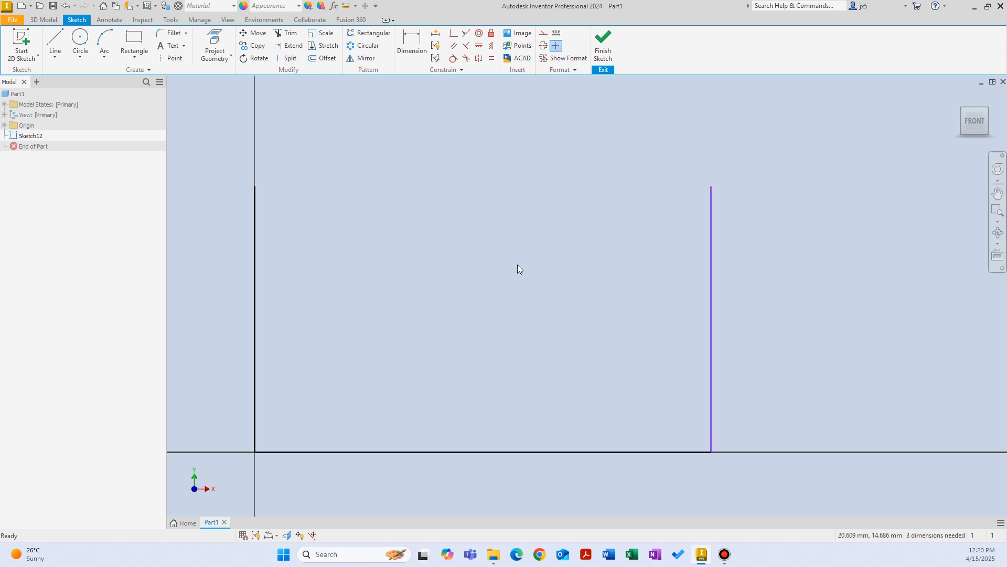
pyautogui.click(65, 6)
pyautogui.click(288, 33)
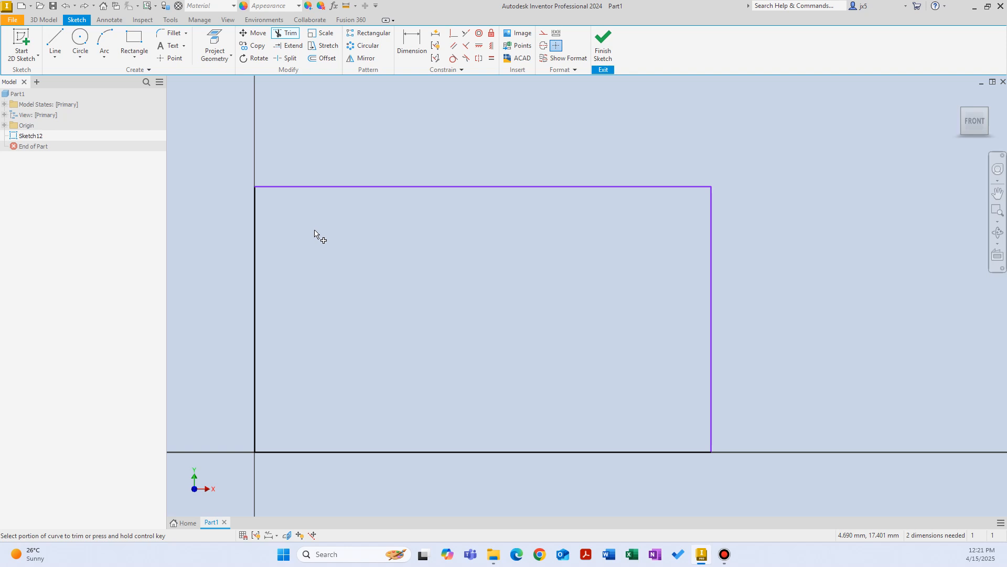
pyautogui.click(257, 232)
pyautogui.rightClick(553, 220)
pyautogui.click(590, 220)
# Draw a vertical line from inside the rectangle up through its top edge, closer to the right edge
pyautogui.rightClick(615, 262)
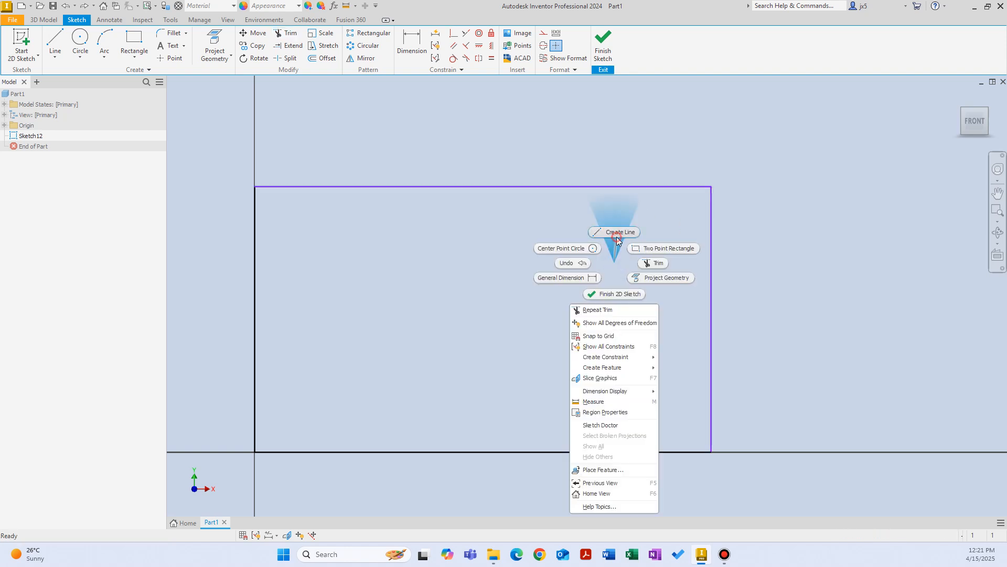
pyautogui.click(614, 232)
pyautogui.click(595, 278)
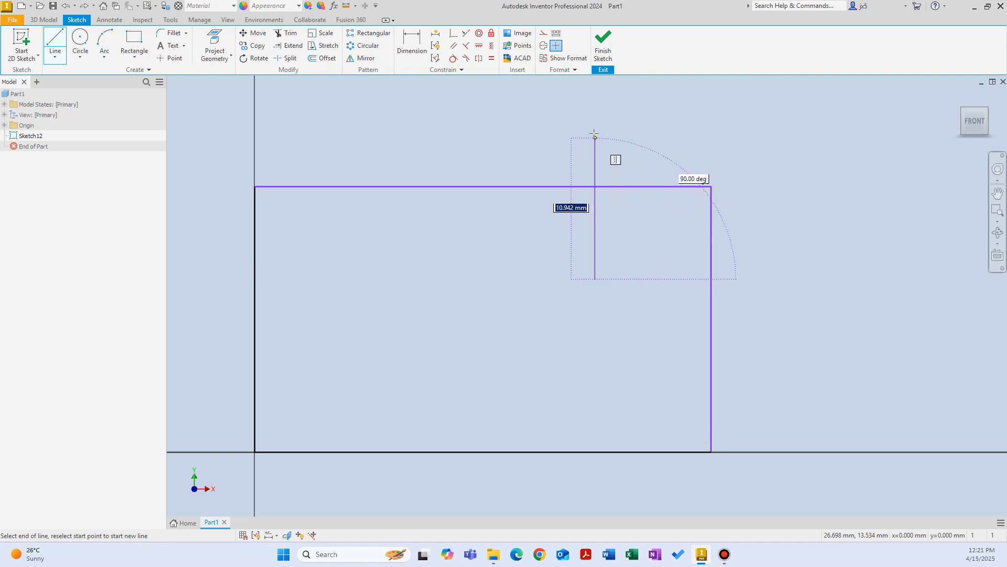
pyautogui.click(595, 110)
pyautogui.rightClick(506, 120)
pyautogui.click(539, 121)
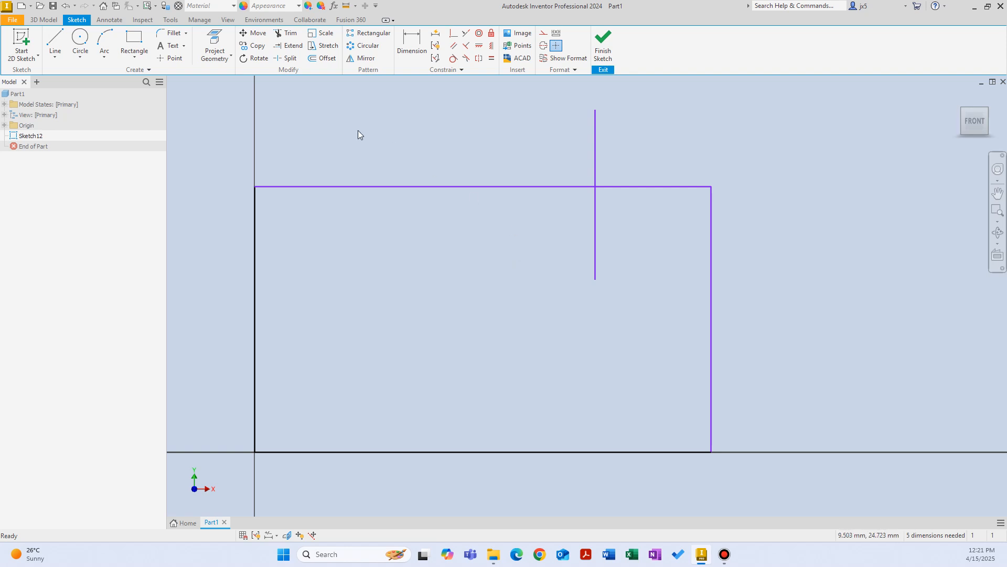
# Delete the top edge crossed by the vertical line and undo the deletion
pyautogui.click(426, 186)
pyautogui.press('Delete')
pyautogui.click(65, 5)
# Trim the top edge on both sides of the vertical line and undo only the trim of the right-hand portion
pyautogui.click(286, 33)
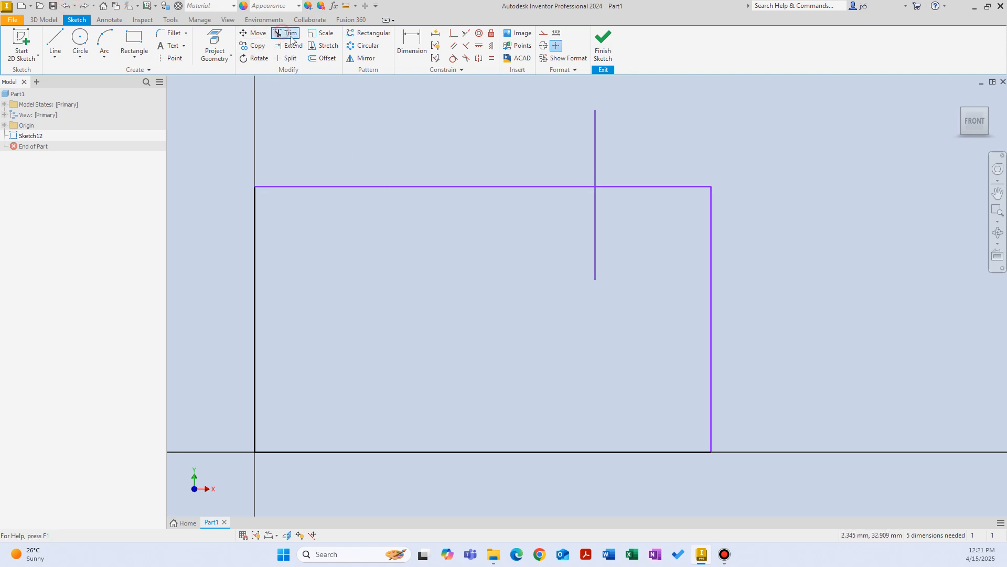
pyautogui.click(467, 187)
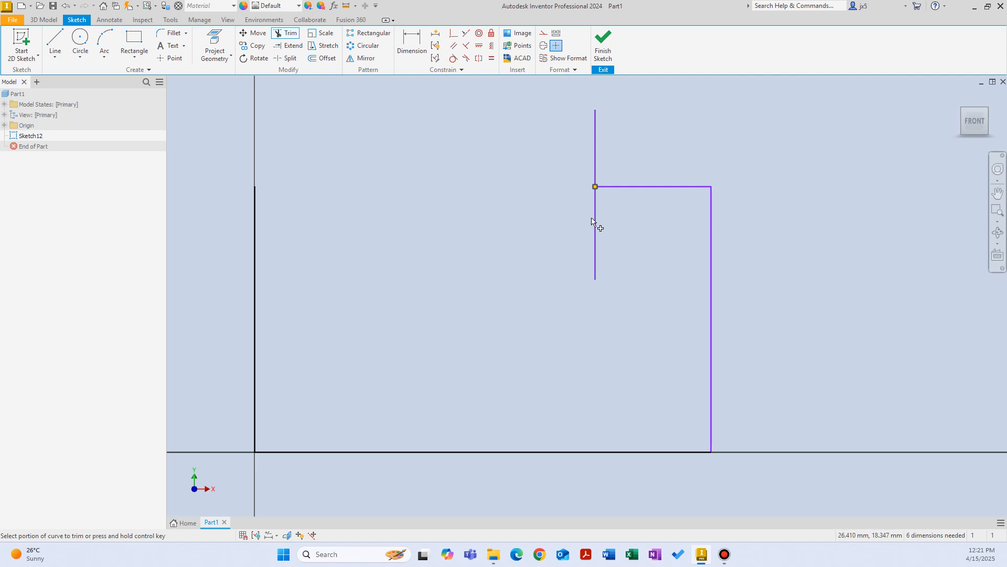
pyautogui.click(650, 188)
pyautogui.click(65, 6)
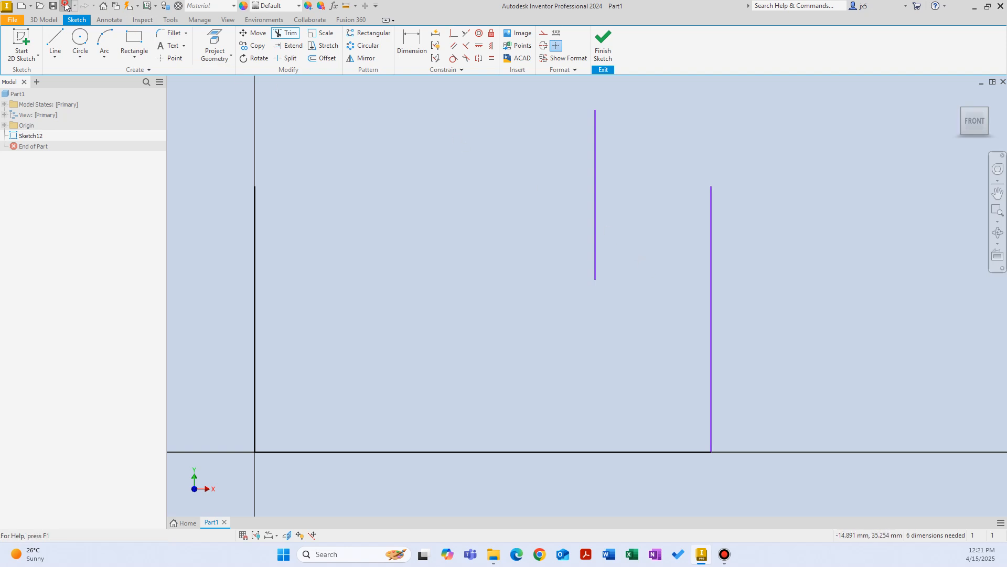
# Trim the part of the vertical line below the top edge and undo the trim
pyautogui.click(285, 33)
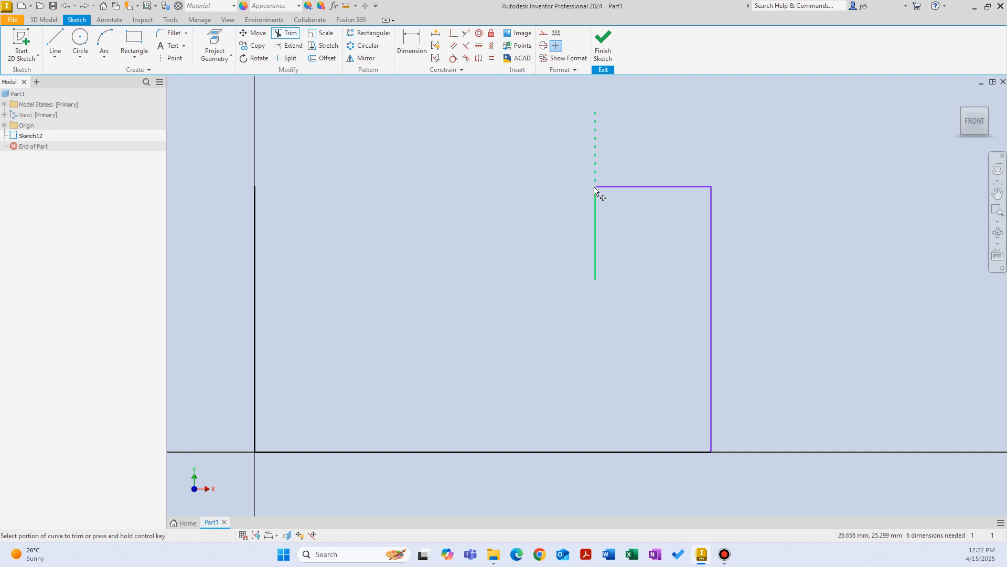
pyautogui.click(596, 229)
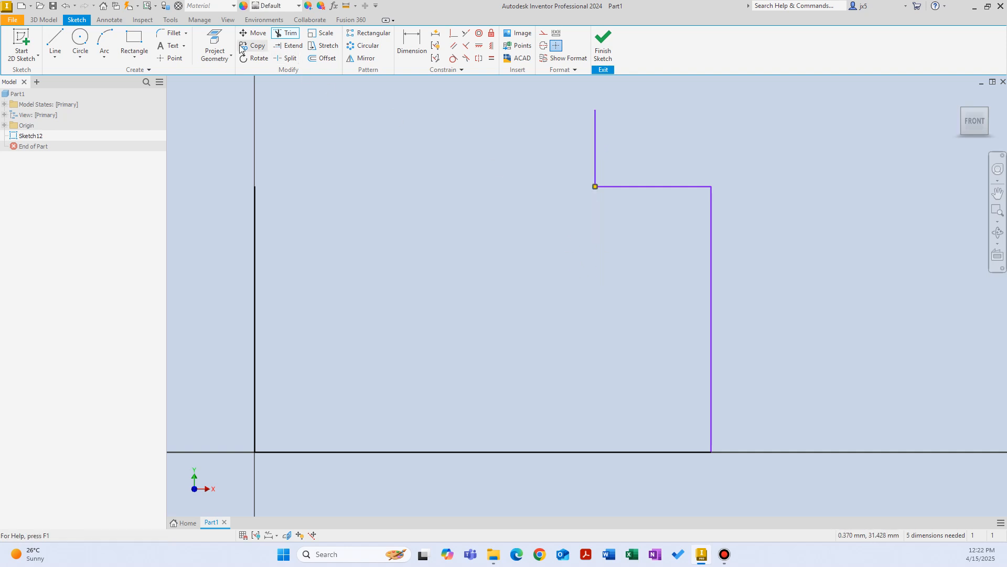
pyautogui.click(65, 6)
# Trim the vertical line above the top edge, and undo back to the plain rectangle without the vertical line
pyautogui.click(287, 33)
pyautogui.click(595, 131)
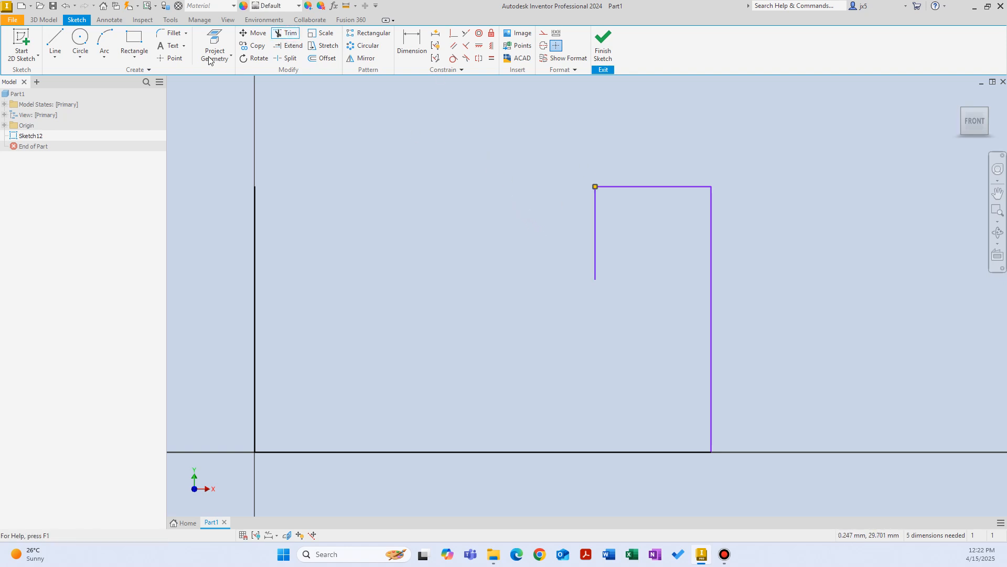
pyautogui.click(65, 6)
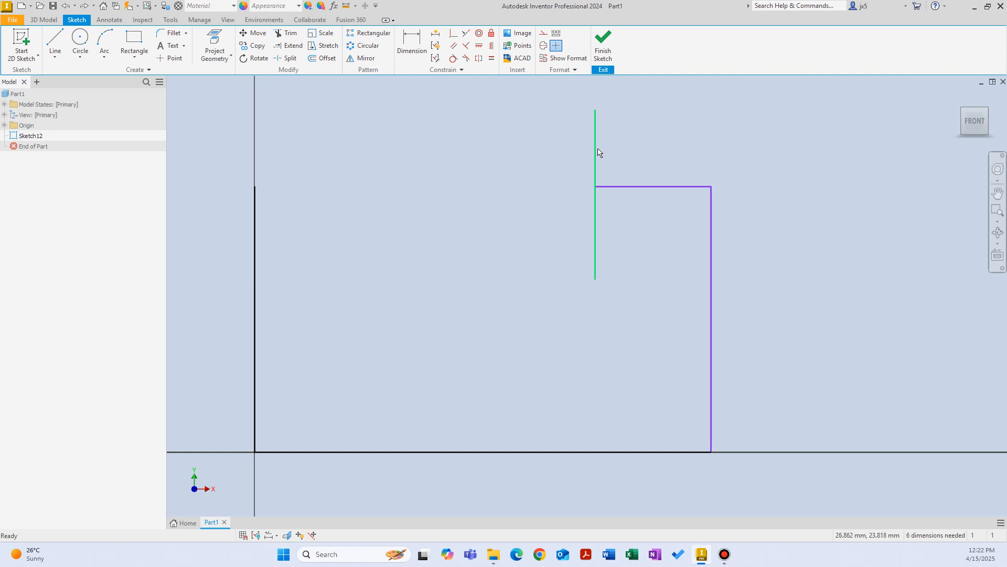
pyautogui.click(66, 6)
pyautogui.click(66, 6)
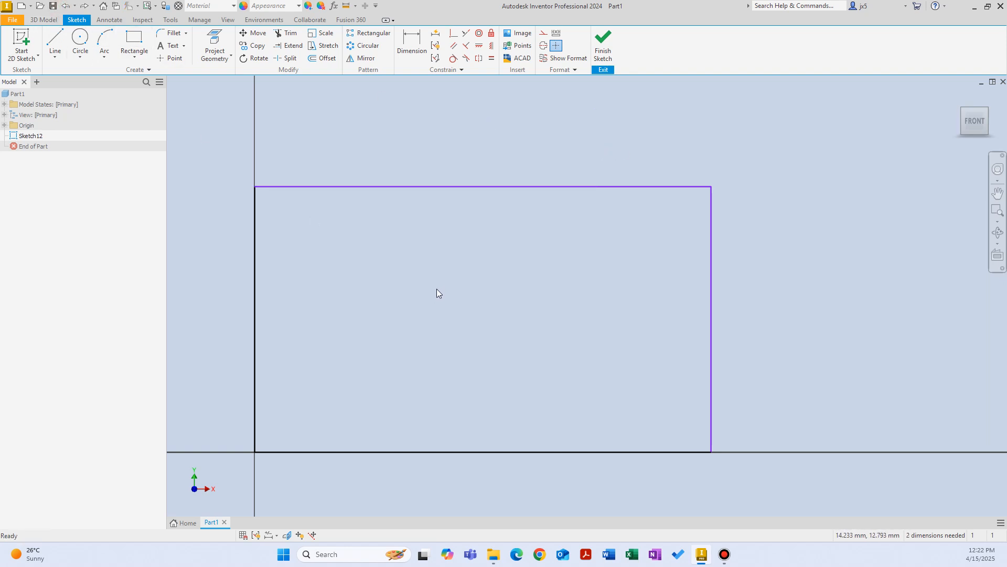
# Draw a horizontal line inside the rectangle at about mid-height, not touching any edge
pyautogui.rightClick(442, 273)
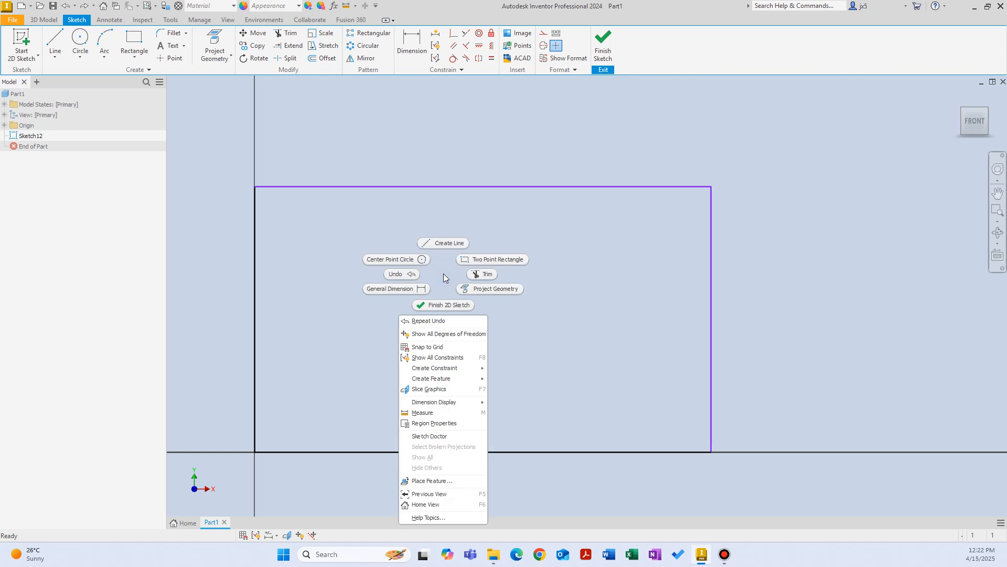
pyautogui.click(443, 242)
pyautogui.click(358, 311)
pyautogui.click(614, 311)
pyautogui.moveTo(529, 225); pyautogui.dragTo(577, 283, button='right')
pyautogui.rightClick(553, 235)
pyautogui.click(584, 235)
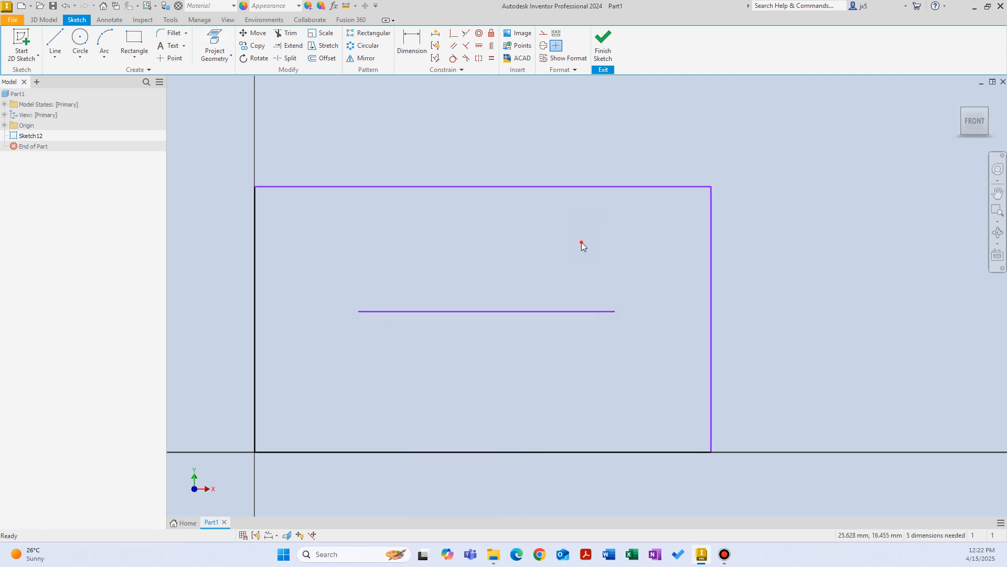
# Trim the top edge above the inner horizontal line, undo the trim and leave the Trim tool
pyautogui.click(286, 33)
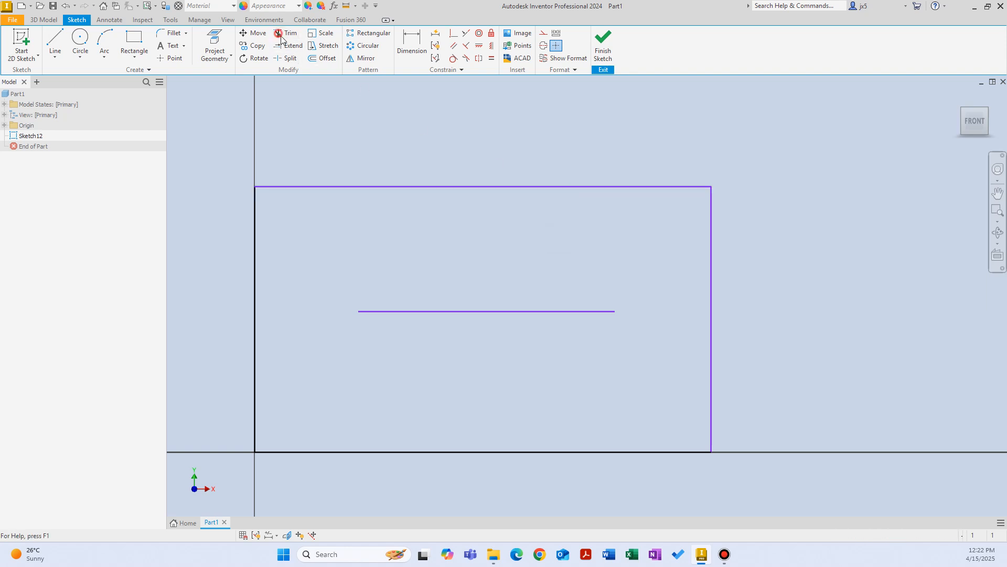
pyautogui.click(457, 187)
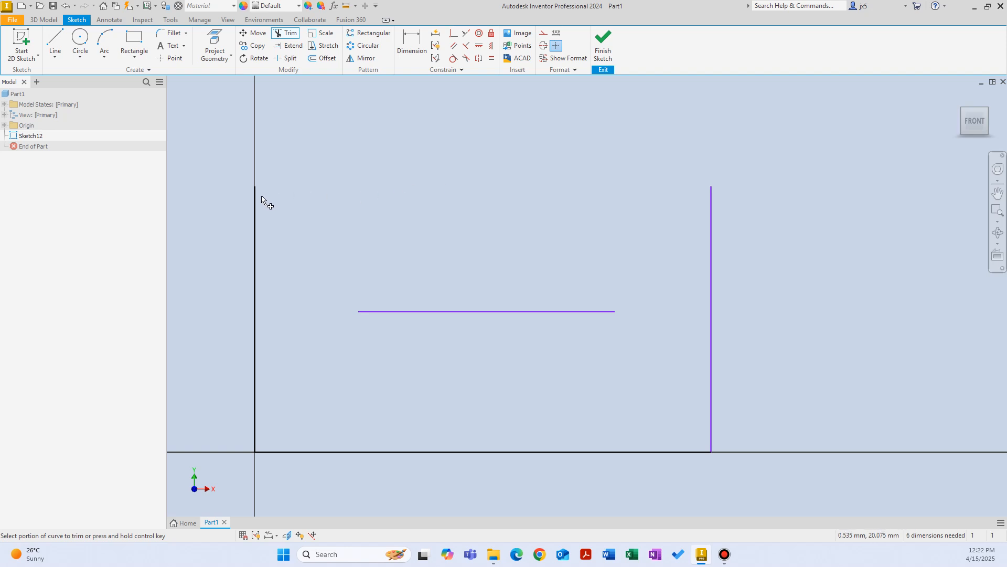
pyautogui.click(66, 6)
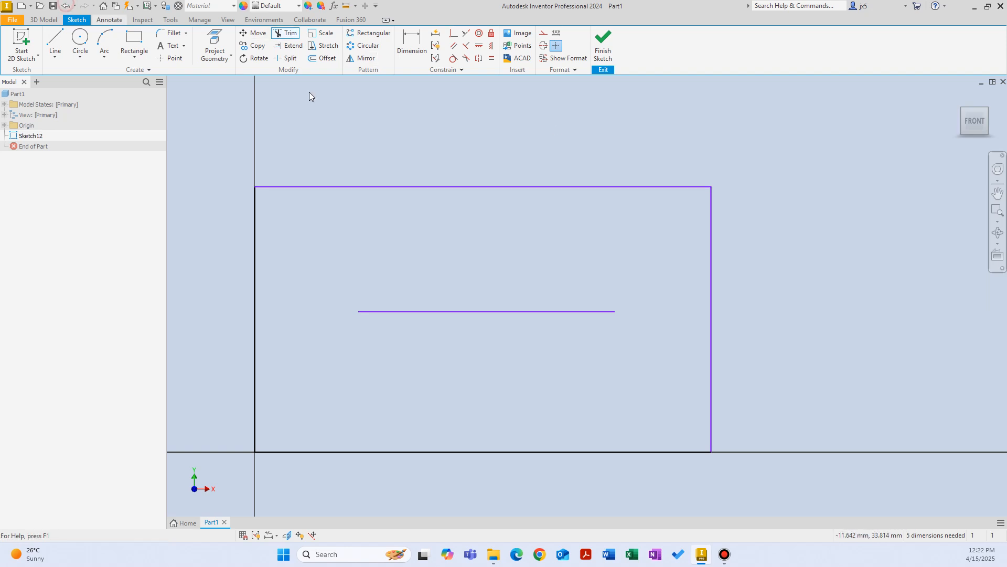
pyautogui.rightClick(573, 246)
pyautogui.click(573, 247)
# Trim the rectangle's right edge in two portions, above and below the level of the inner horizontal line
pyautogui.click(284, 33)
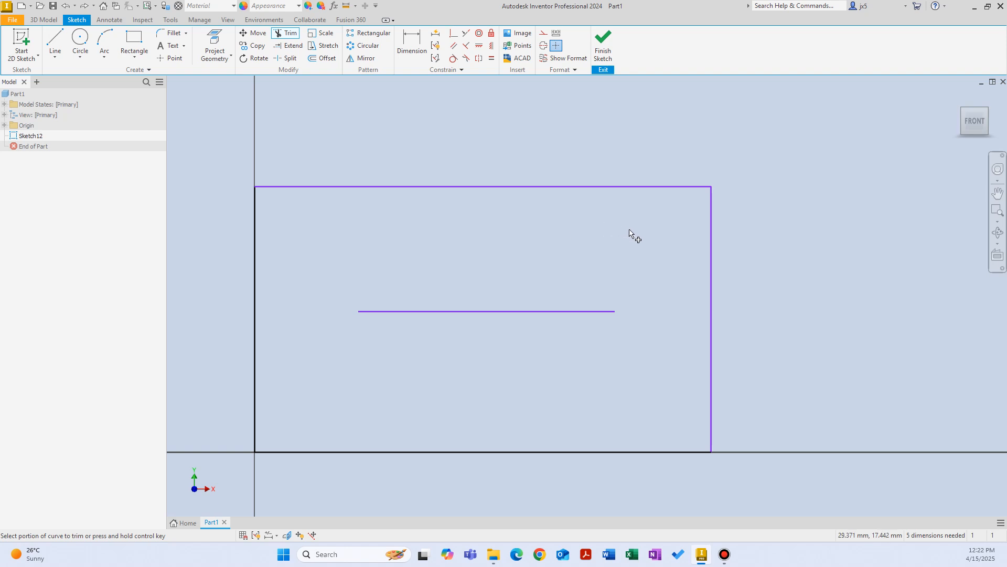
pyautogui.click(712, 247)
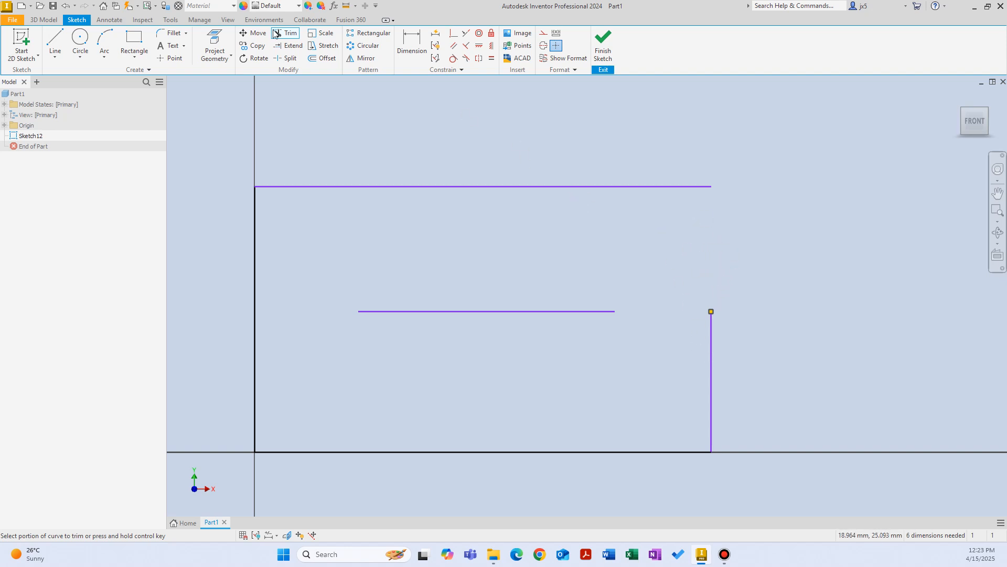
pyautogui.click(712, 359)
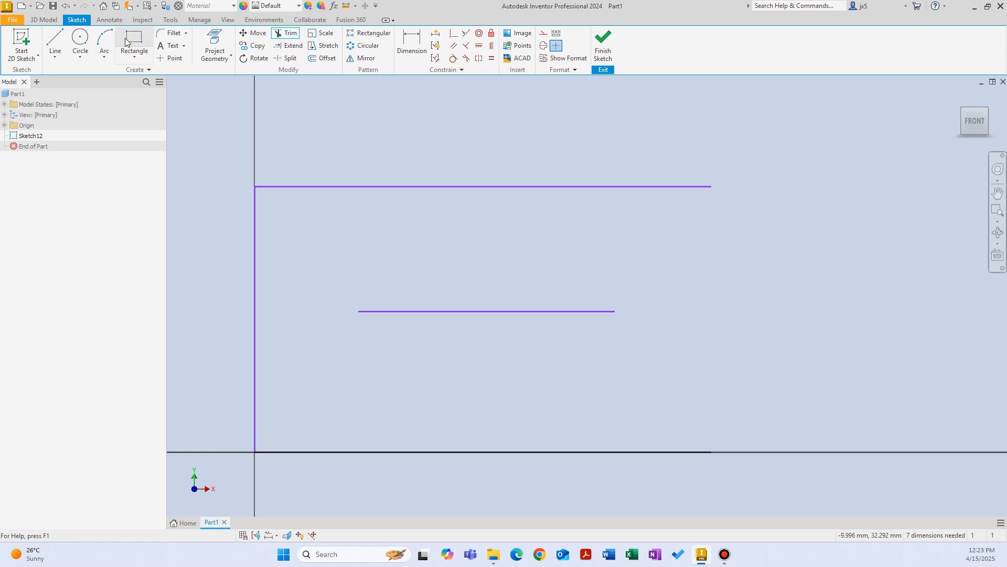
# Undo both trims of the right edge and delete the inner horizontal line
pyautogui.click(65, 7)
pyautogui.click(64, 6)
pyautogui.moveTo(585, 350); pyautogui.dragTo(523, 285)
pyautogui.press('Delete')
# Draw a circle centred inside the rectangle near its left edge, large enough to cross the left and top edges
pyautogui.click(80, 40)
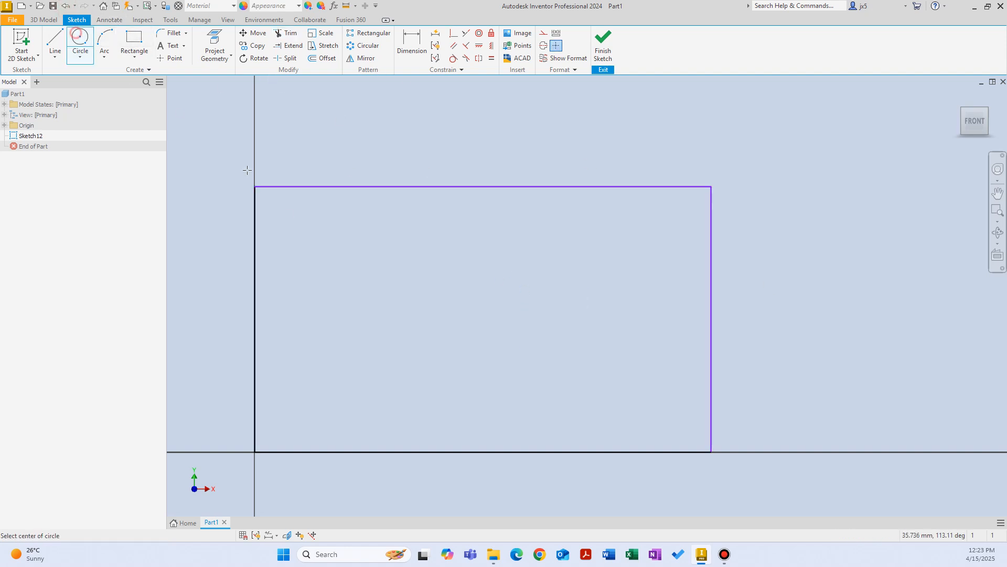
pyautogui.click(308, 270)
pyautogui.click(247, 140)
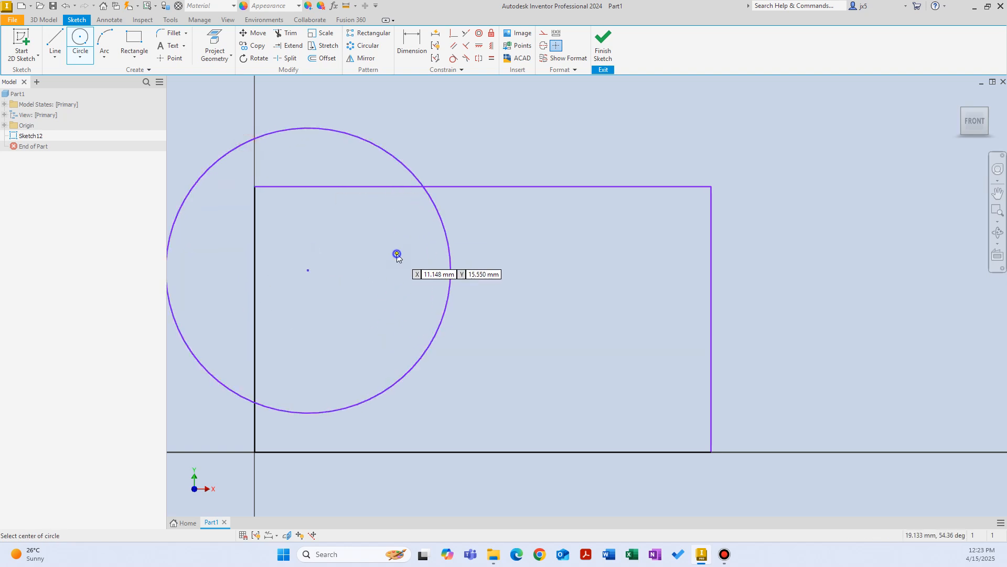
# Move the circle's centre up and to the left, nearer the rectangle's upper-left corner
pyautogui.press('Escape')
pyautogui.moveTo(307, 270); pyautogui.dragTo(289, 214)
pyautogui.scroll(3, 360, 292)
pyautogui.moveTo(360, 291); pyautogui.dragTo(418, 321, button='middle')
pyautogui.scroll(-3, 418, 322)
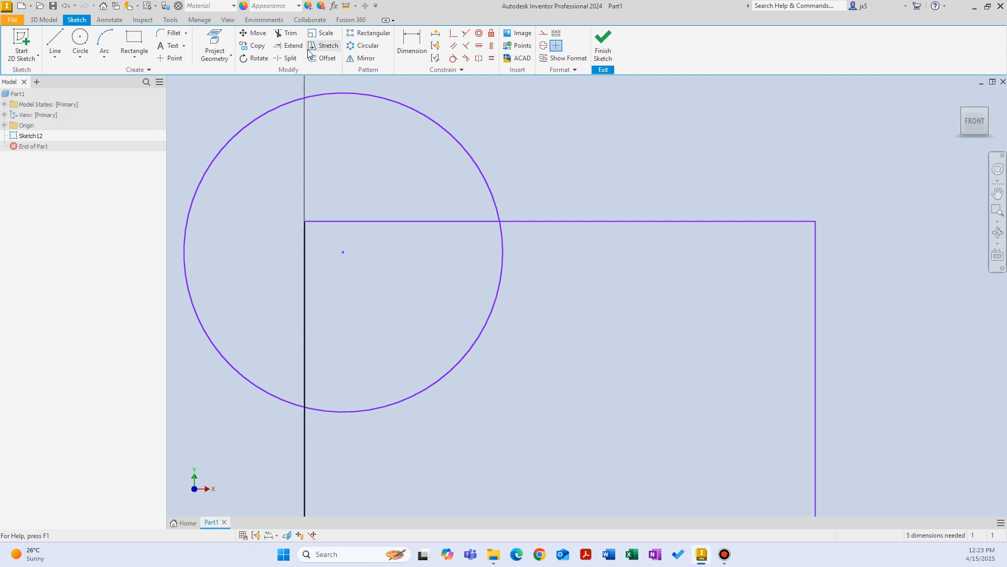
pyautogui.moveTo(378, 209); pyautogui.dragTo(420, 222, button='middle')
# Trim the part of the circle inside the rectangle, and undo the trim
pyautogui.click(283, 34)
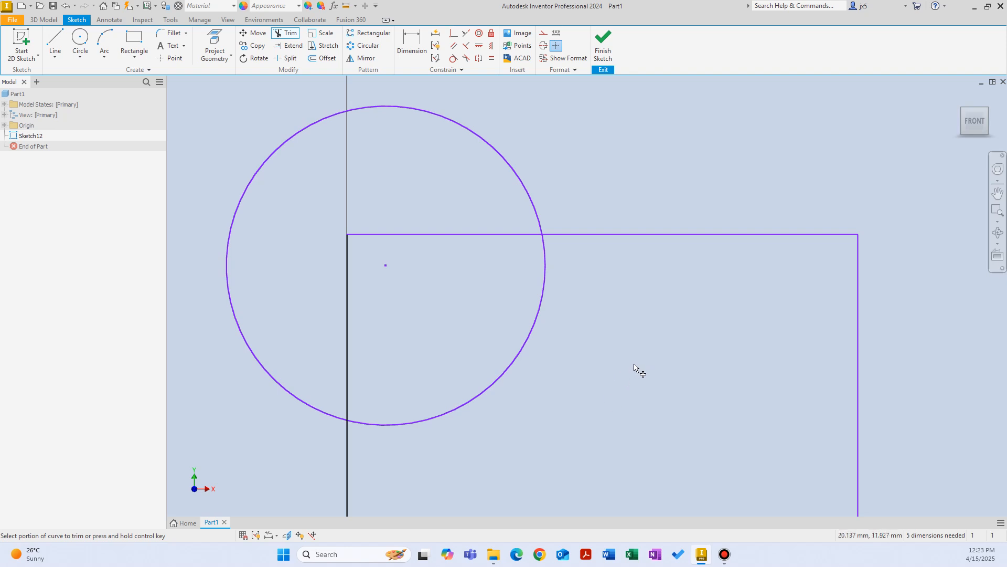
pyautogui.moveTo(505, 374)
pyautogui.mouseDown(button='middle')
pyautogui.moveTo(504, 267)
pyautogui.moveTo(517, 334)
pyautogui.mouseUp(button='middle')
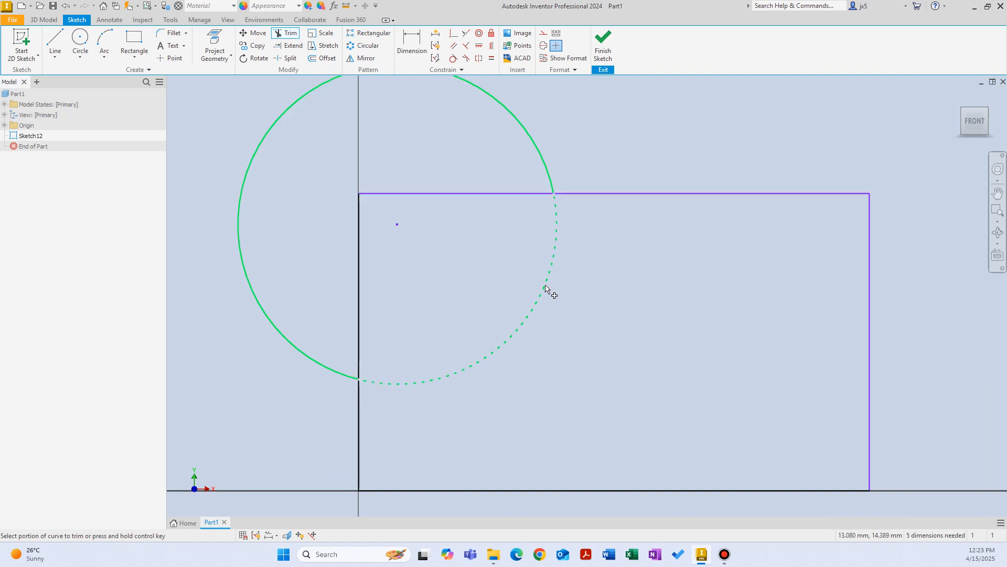
pyautogui.click(521, 332)
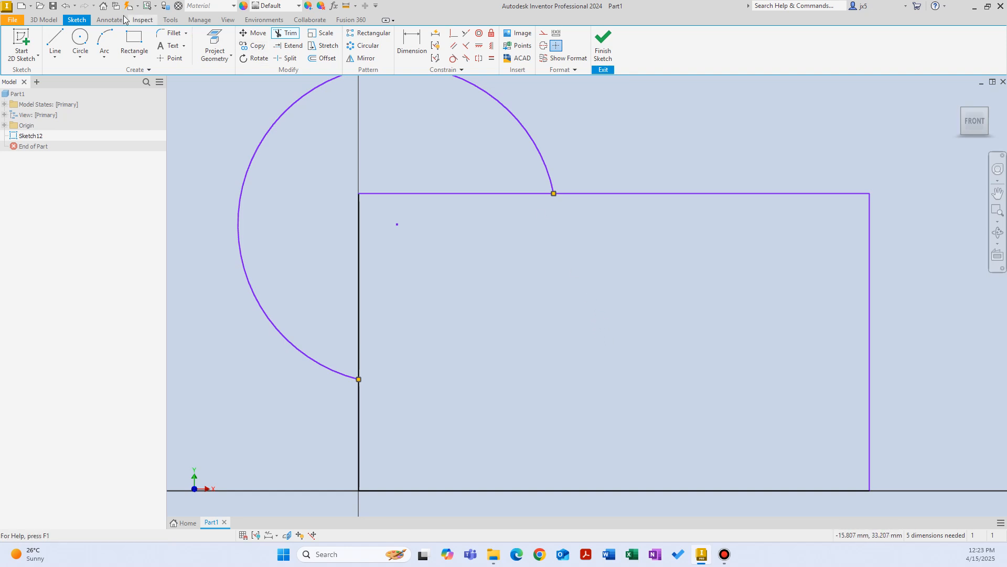
pyautogui.click(65, 6)
# Trim the part of the circle outside the rectangle, leave the Trim tool and undo the trim
pyautogui.click(286, 32)
pyautogui.click(300, 97)
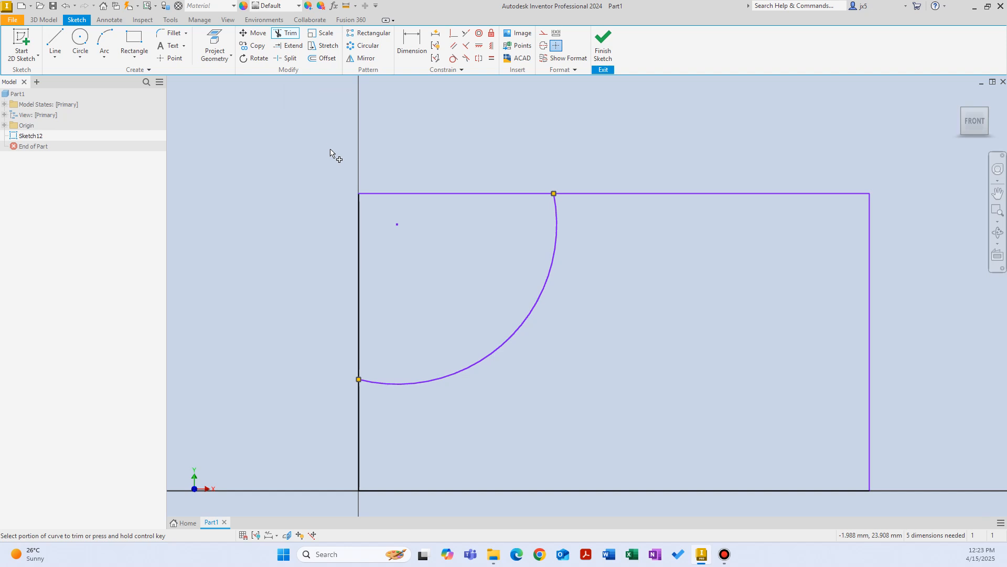
pyautogui.press('Escape')
pyautogui.hotkey('ctrl', 'z')
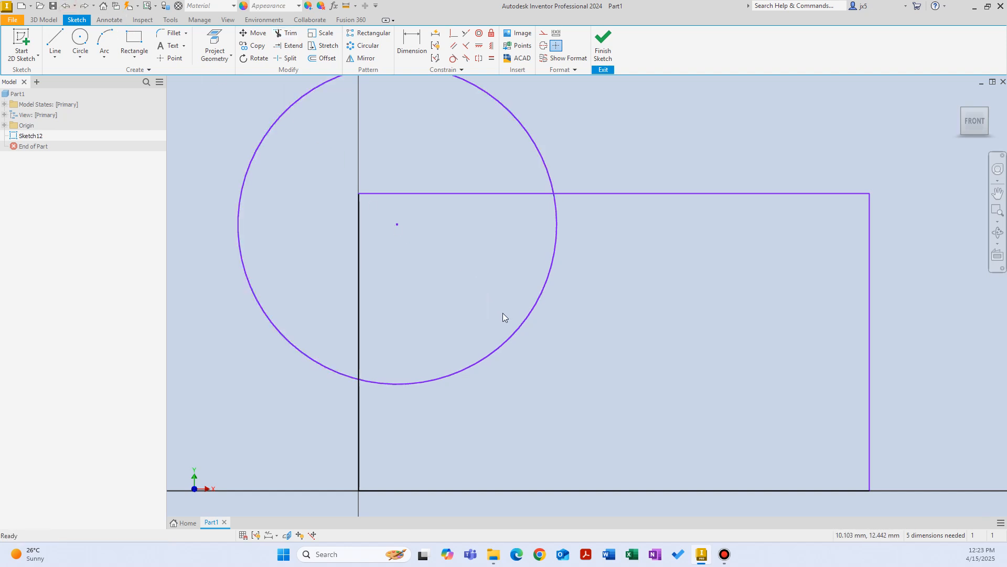
# Trim the portions of the rectangle's top and left edges inside the circle, undo both trims and leave the command
pyautogui.click(286, 33)
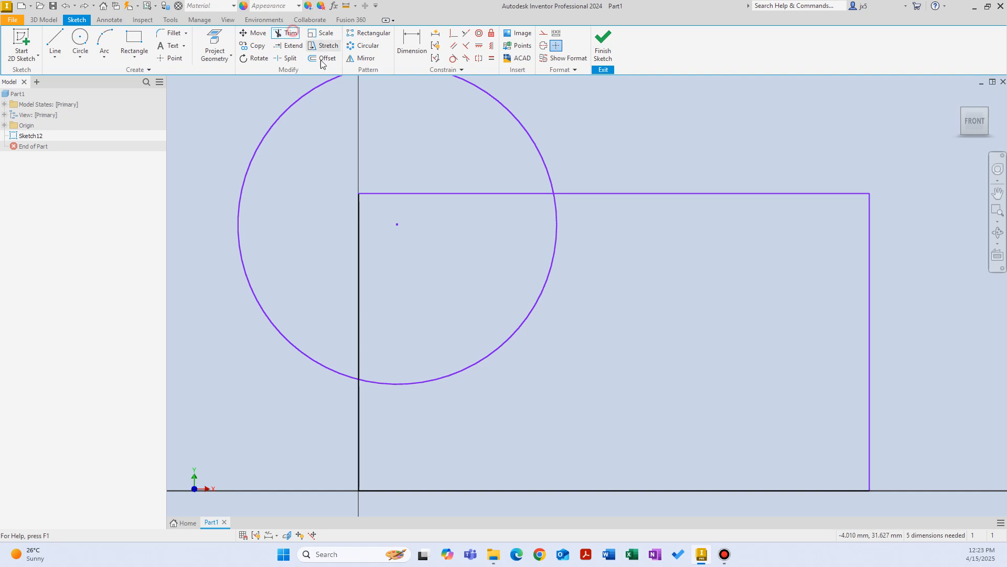
pyautogui.click(432, 193)
pyautogui.click(361, 260)
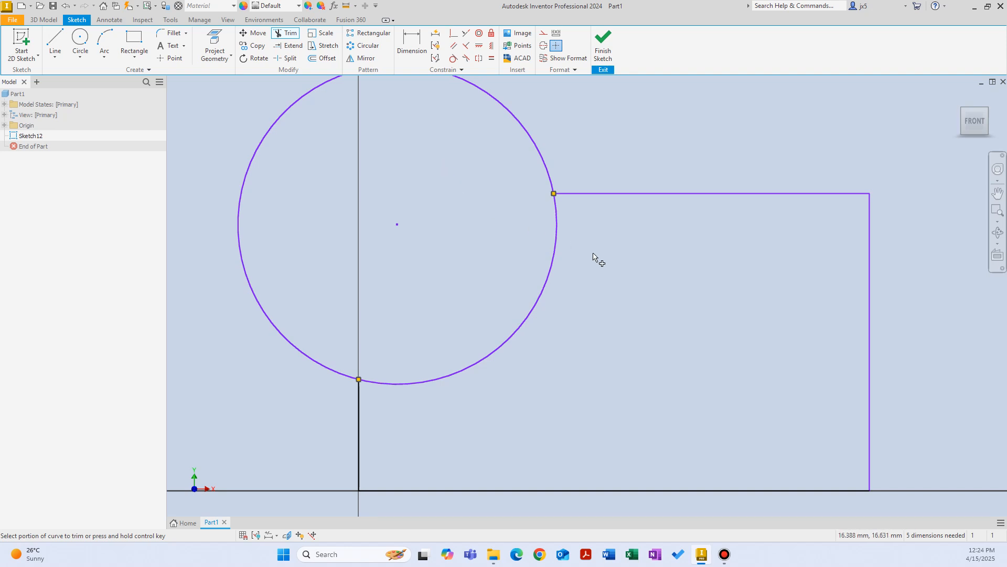
pyautogui.click(67, 5)
pyautogui.click(69, 6)
pyautogui.rightClick(355, 144)
pyautogui.click(379, 143)
pyautogui.rightClick(378, 143)
pyautogui.click(412, 144)
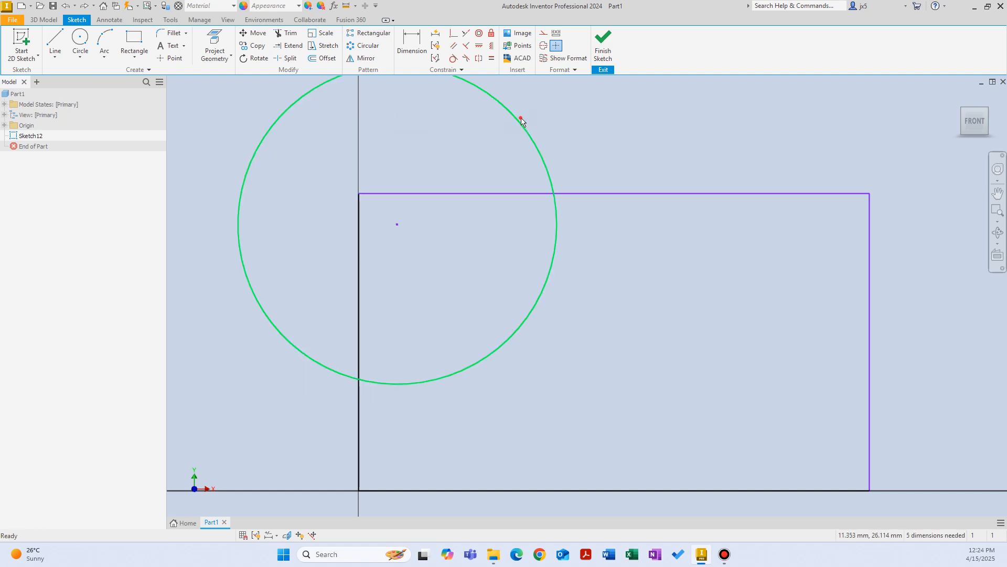
# Delete the whole circle, leaving the rectangle in place
pyautogui.click(548, 171)
pyautogui.press('Delete')
pyautogui.moveTo(597, 175)
pyautogui.mouseDown(button='middle')
pyautogui.moveTo(470, 140)
pyautogui.moveTo(485, 130)
pyautogui.mouseUp(button='middle')
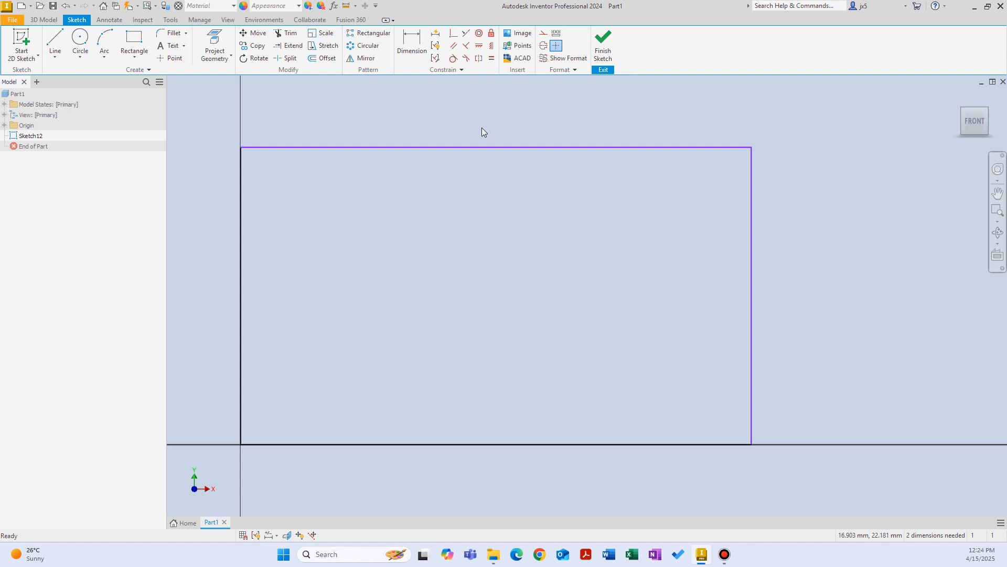
# Draw a short vertical line crossing the rectangle's top edge towards its right end, starting above the rectangle and ending inside it
pyautogui.rightClick(427, 210)
pyautogui.click(427, 176)
pyautogui.click(620, 101)
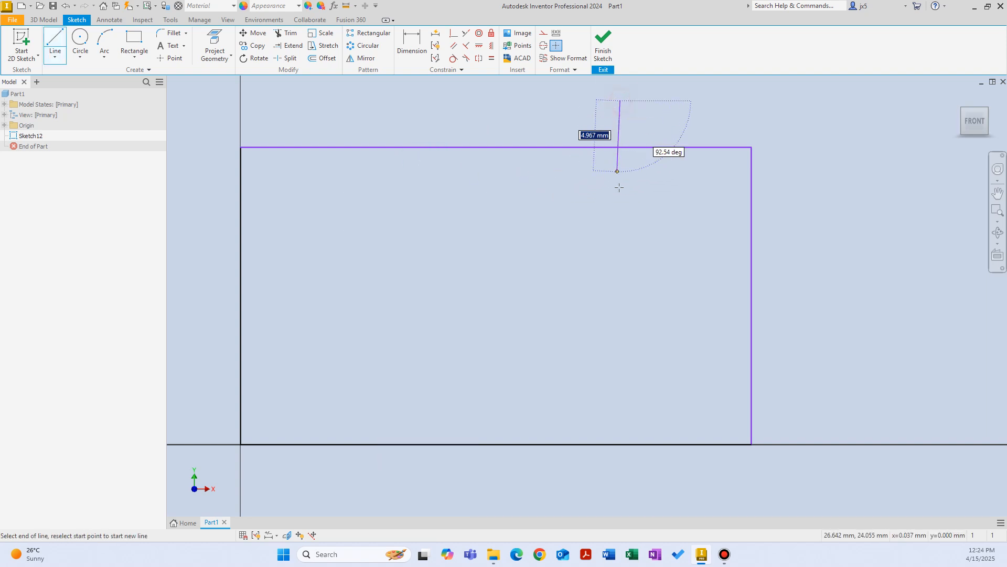
pyautogui.click(621, 213)
pyautogui.rightClick(522, 198)
pyautogui.click(521, 177)
# Trim the rectangle's top edge to the left of the vertical line
pyautogui.click(288, 33)
pyautogui.click(378, 147)
pyautogui.rightClick(420, 183)
pyautogui.click(464, 189)
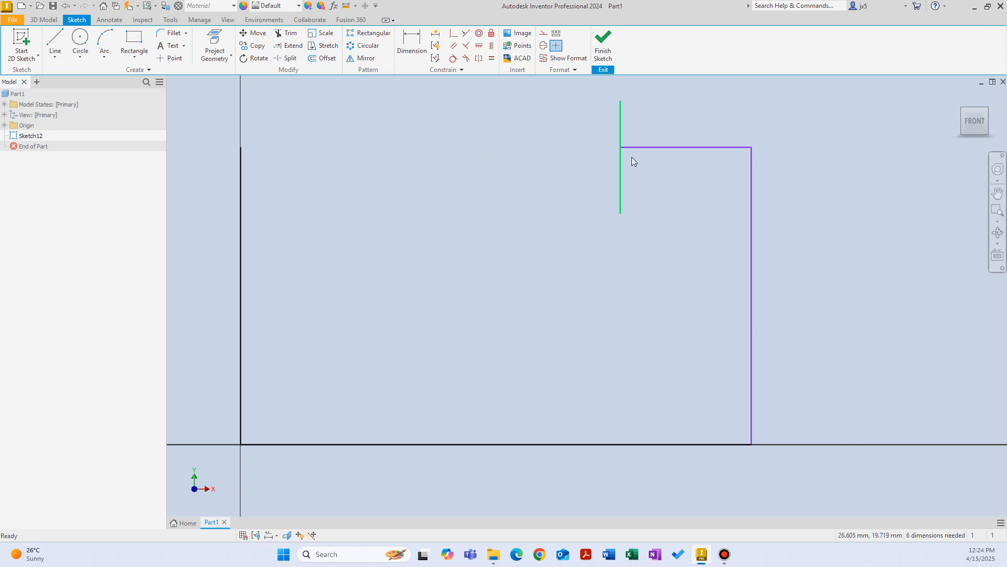
# Extend the remaining top edge to the rectangle's left edge and the vertical line down to the bottom edge
pyautogui.click(293, 47)
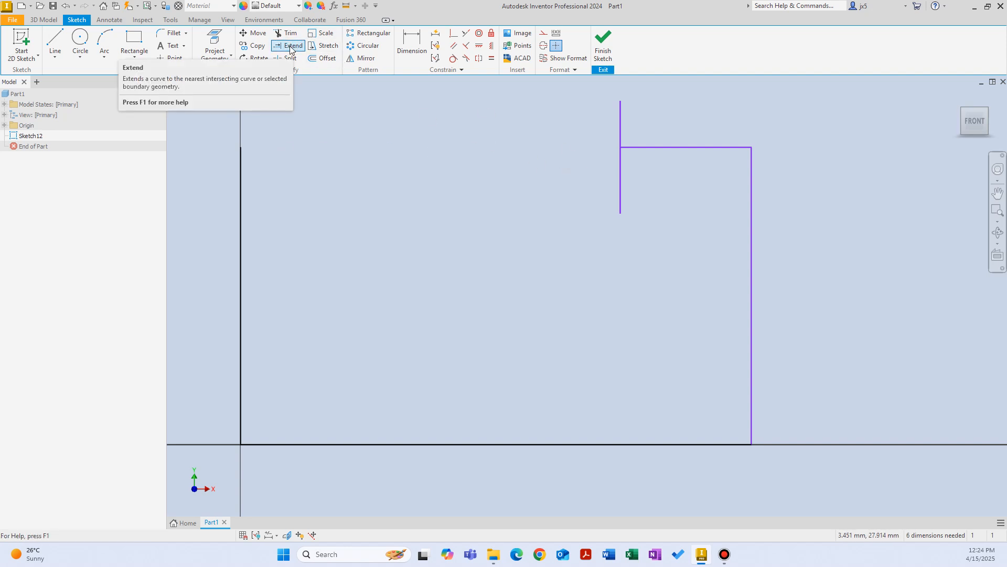
pyautogui.click(681, 150)
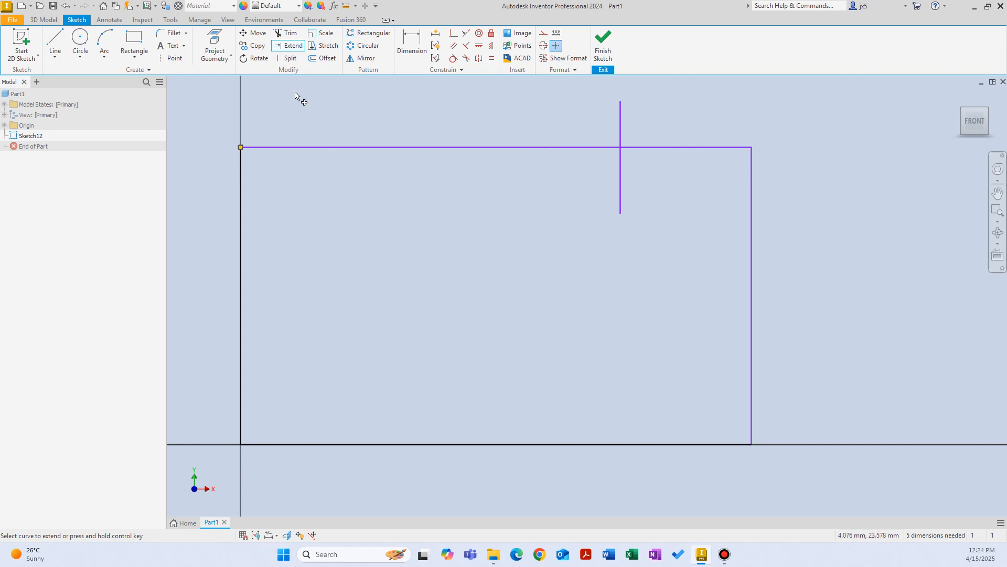
pyautogui.click(292, 48)
pyautogui.click(620, 178)
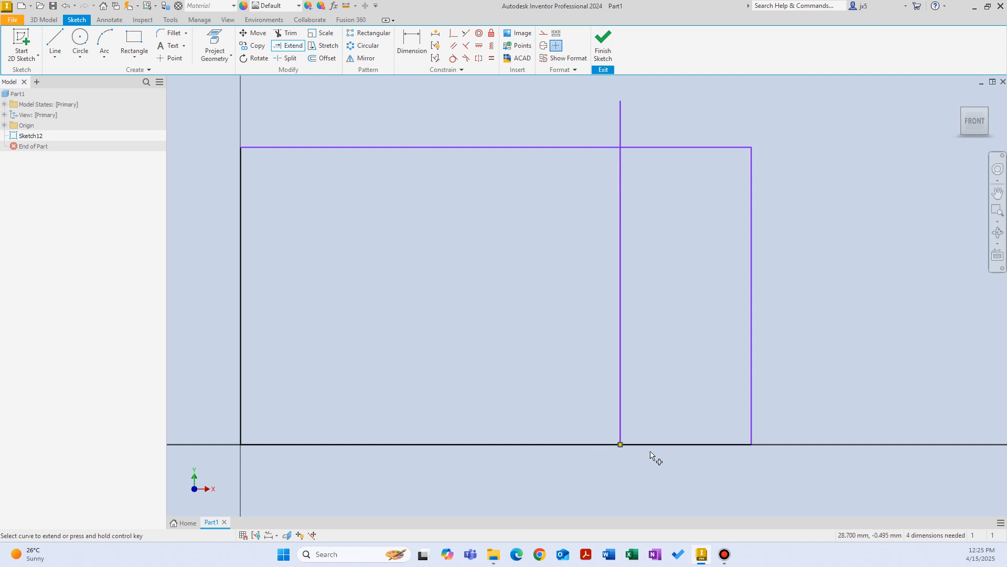
pyautogui.rightClick(465, 264)
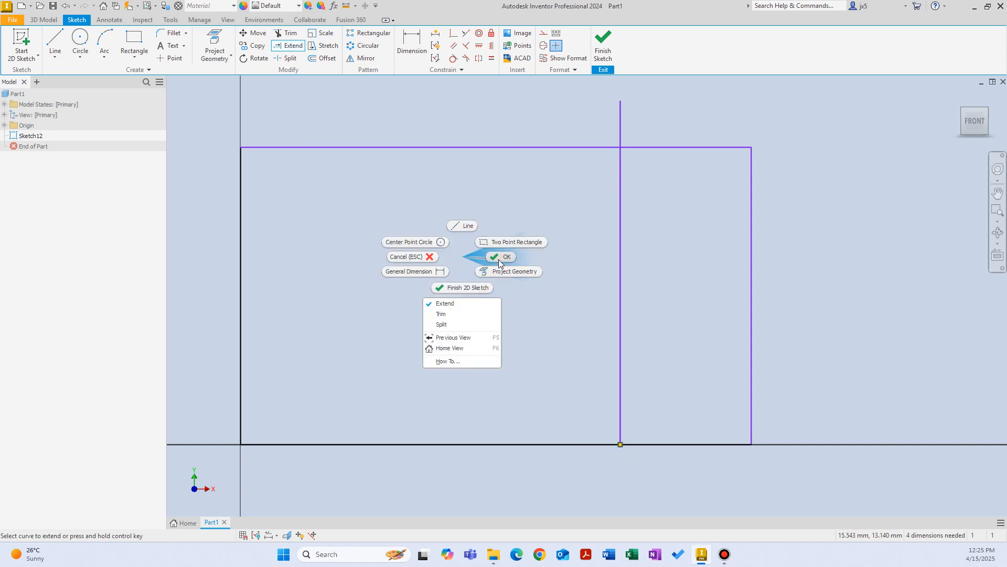
pyautogui.click(505, 268)
# Delete the extended vertical line and draw a circle centred near the rectangle's upper-left corner, crossing its left and top edges
pyautogui.click(621, 278)
pyautogui.press('Delete')
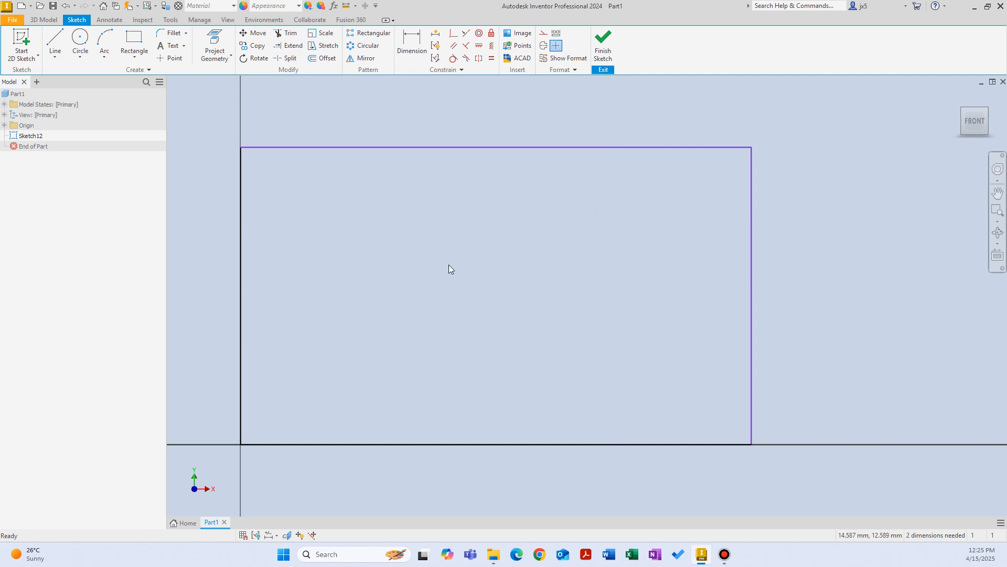
pyautogui.moveTo(342, 261); pyautogui.dragTo(503, 293, button='middle')
pyautogui.rightClick(545, 228)
pyautogui.click(521, 213)
pyautogui.click(441, 254)
pyautogui.click(387, 132)
# Trim the arc of the circle that lies inside the rectangle
pyautogui.press('x')
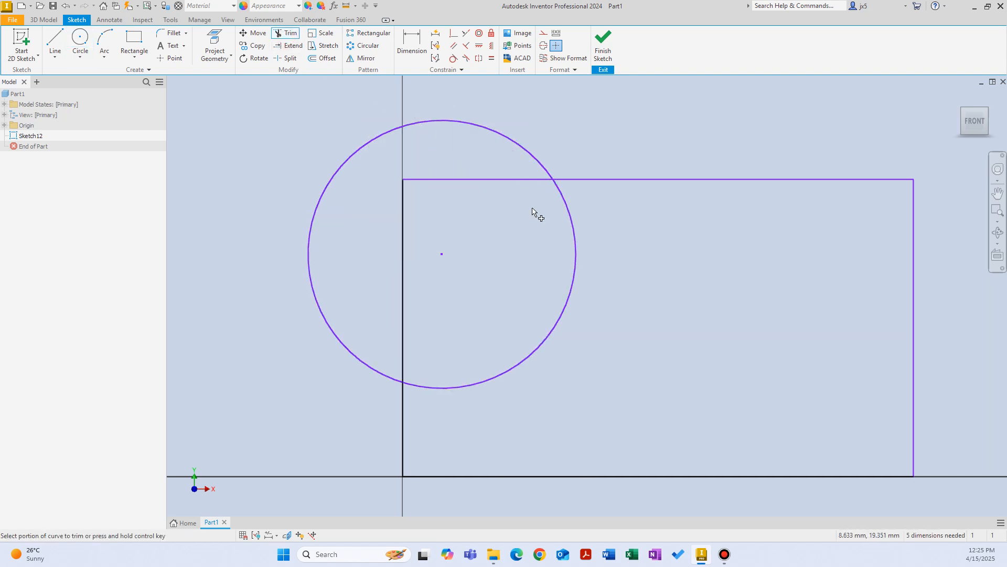
pyautogui.click(576, 247)
pyautogui.press('Escape')
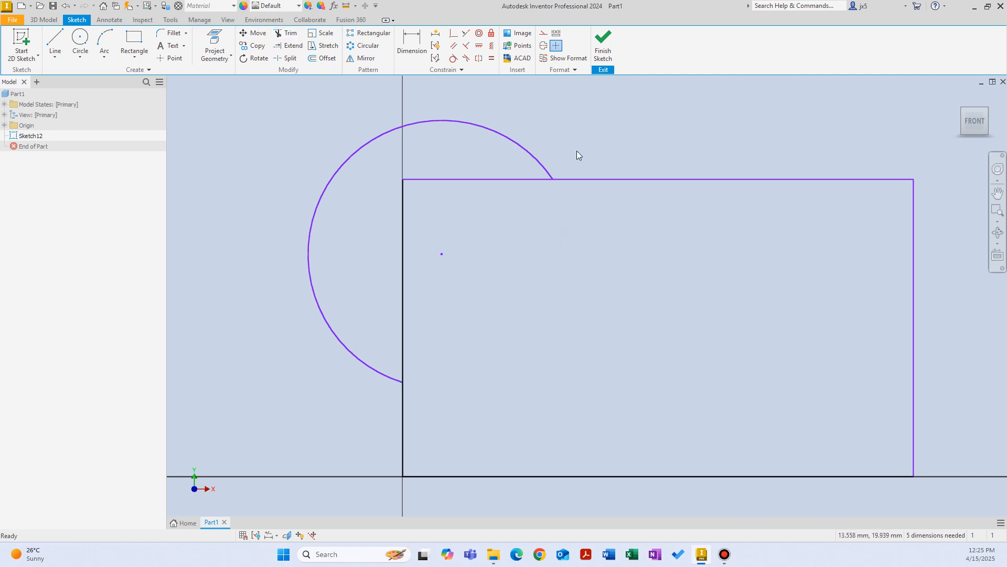
# Extend the trimmed arc through the rectangle until it closes into a full circle
pyautogui.click(292, 47)
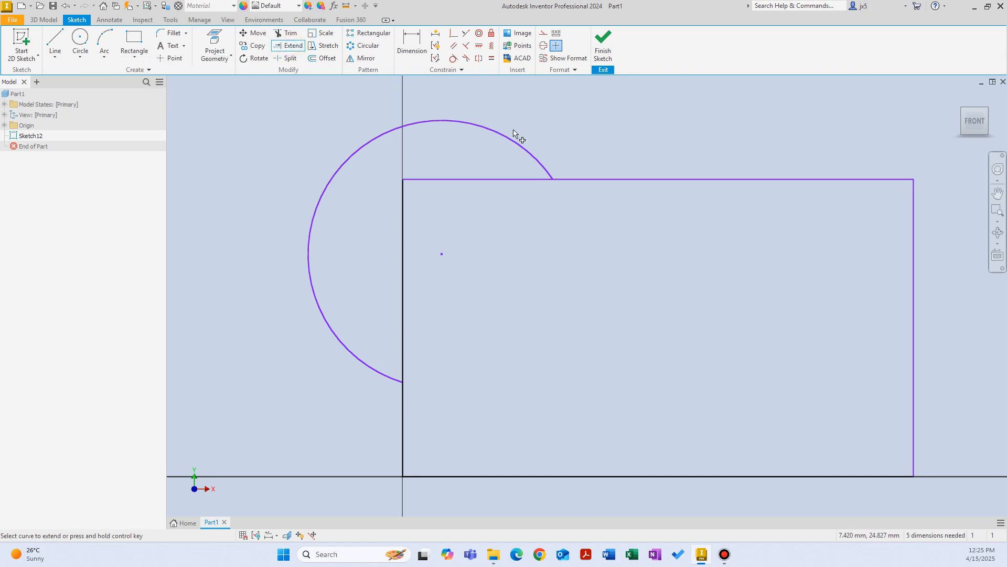
pyautogui.click(536, 164)
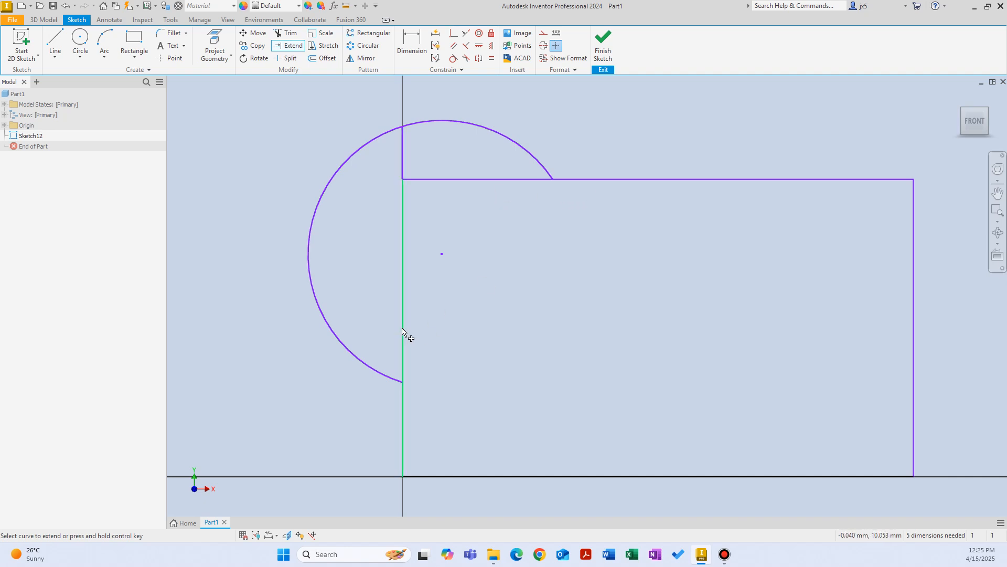
pyautogui.click(535, 153)
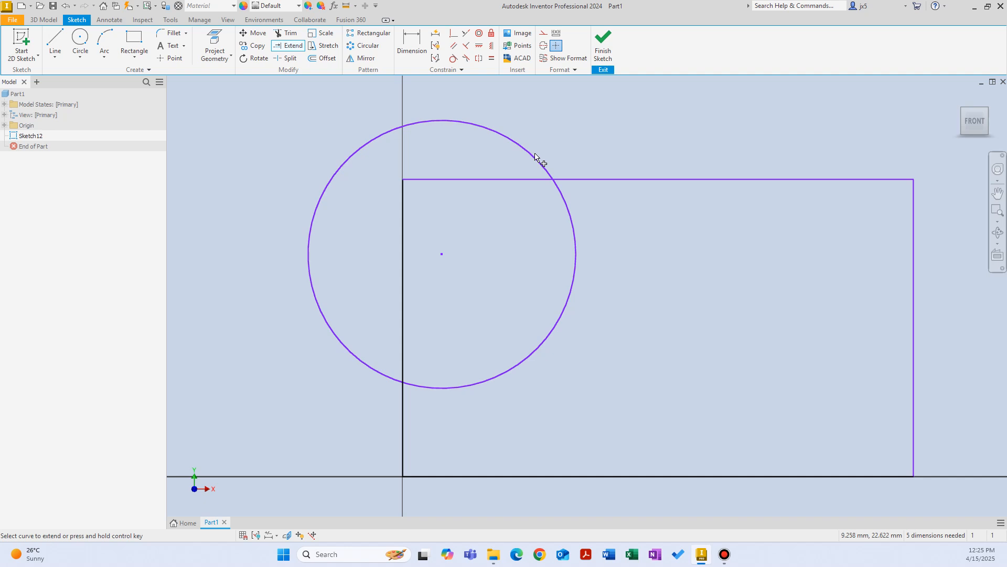
pyautogui.rightClick(474, 229)
pyautogui.click(502, 227)
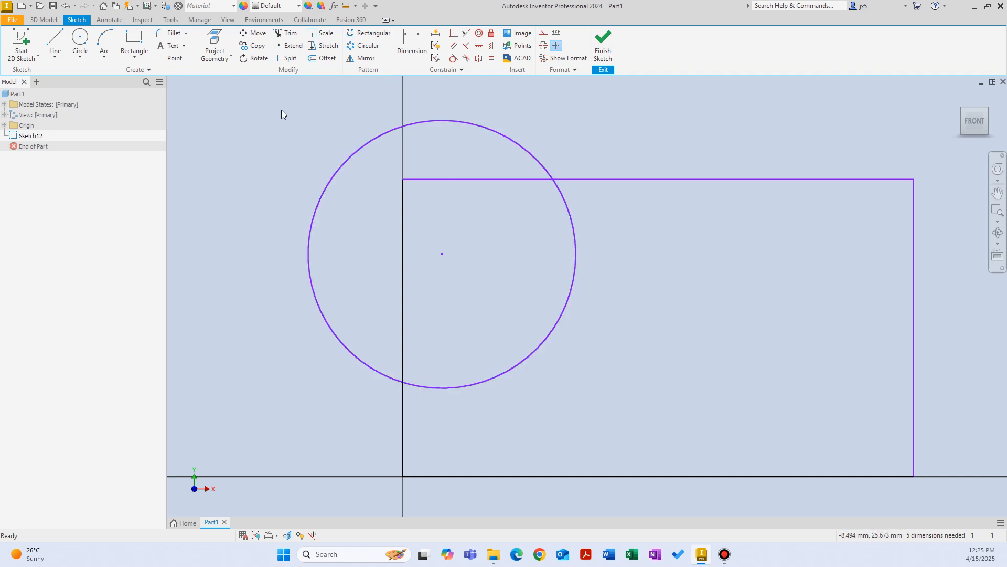
# Trim the portions of the rectangle's top and left edges that lie inside the circle
pyautogui.click(290, 34)
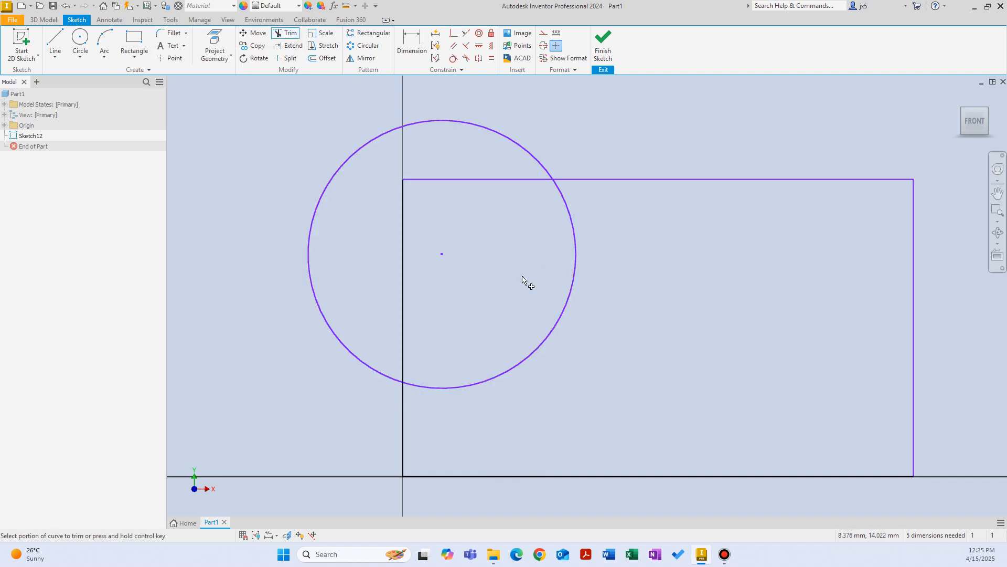
pyautogui.click(474, 182)
pyautogui.click(402, 256)
pyautogui.rightClick(490, 285)
pyautogui.click(506, 280)
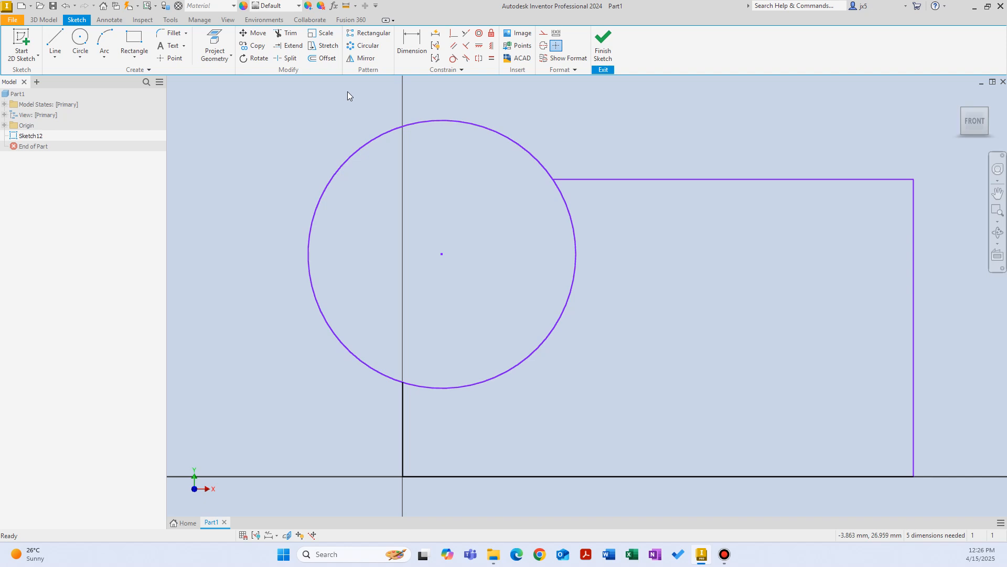
# Undo the edge trims and the earlier circle edits back to the plain rectangle without a circle
pyautogui.scroll(-3, 504, 225)
pyautogui.scroll(5, 488, 203)
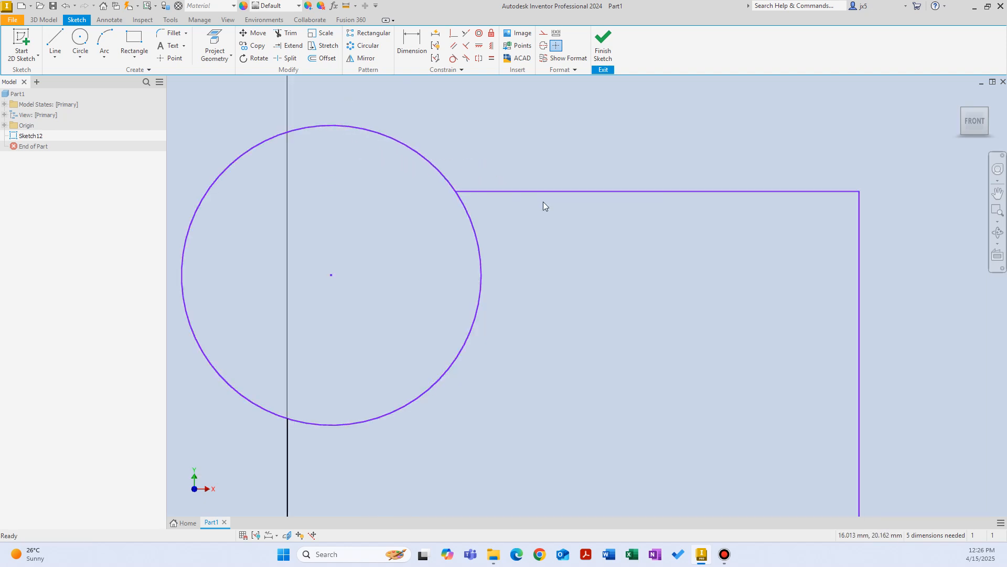
pyautogui.scroll(-2, 549, 254)
pyautogui.moveTo(566, 257); pyautogui.dragTo(531, 218, button='middle')
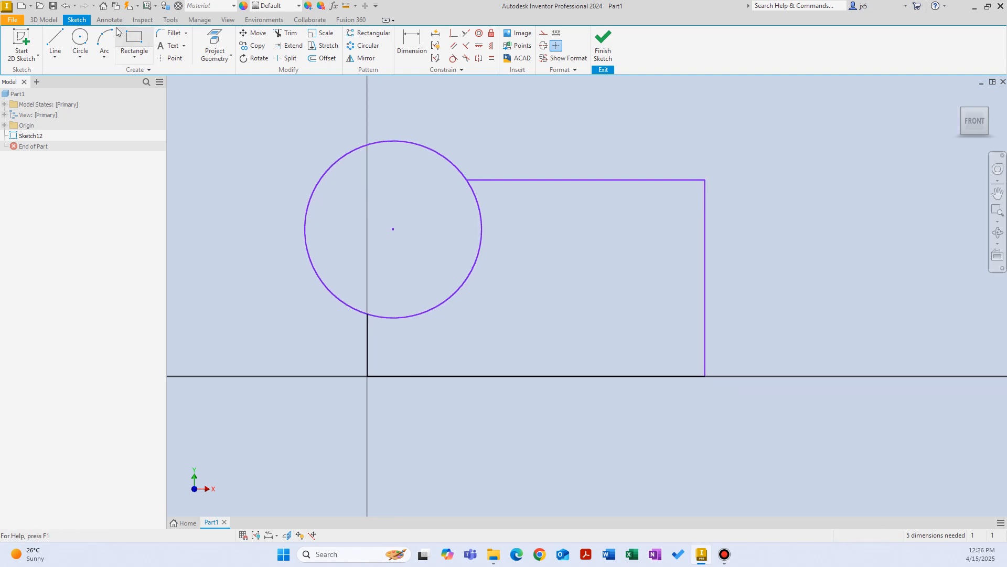
pyautogui.click(66, 5)
pyautogui.click(65, 6)
pyautogui.click(66, 6)
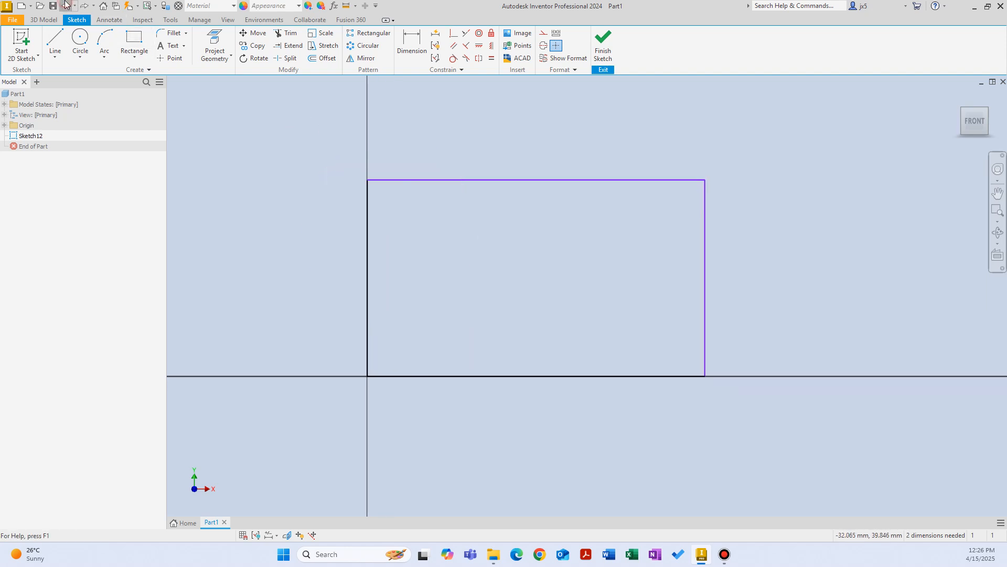
pyautogui.rightClick(599, 160)
pyautogui.click(564, 128)
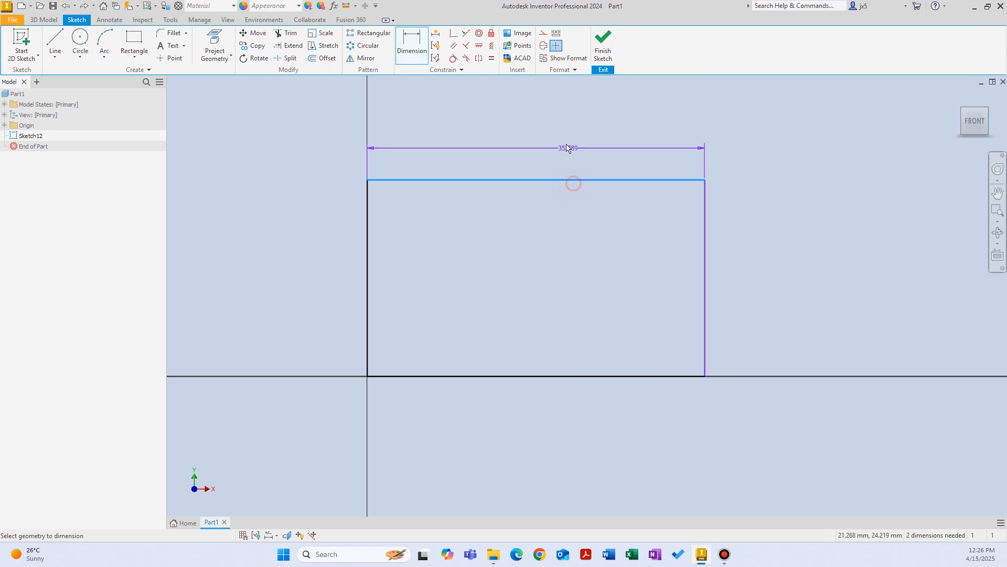
pyautogui.rightClick(562, 141)
pyautogui.click(588, 141)
# Delete the entire rectangle from the sketch
pyautogui.moveTo(751, 401); pyautogui.dragTo(339, 124)
pyautogui.press('Delete')
# Draw a circle about 19.7 mm in diameter centred on the sketch origin
pyautogui.rightClick(556, 215)
pyautogui.click(533, 197)
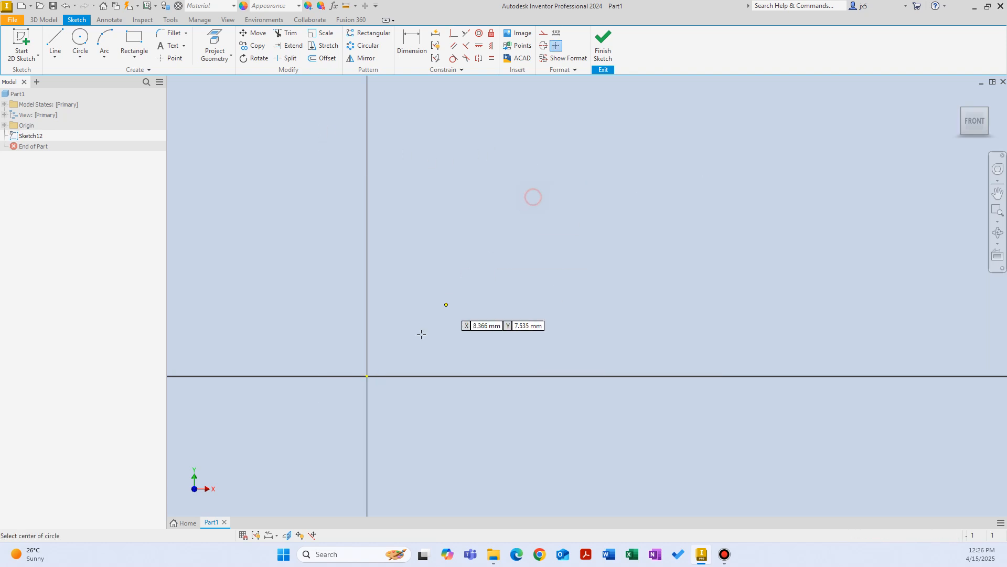
pyautogui.click(367, 376)
pyautogui.click(425, 304)
pyautogui.rightClick(510, 227)
pyautogui.click(535, 225)
# Dimension the circle's diameter and set it to 6 mm
pyautogui.moveTo(417, 272); pyautogui.dragTo(502, 218, button='middle')
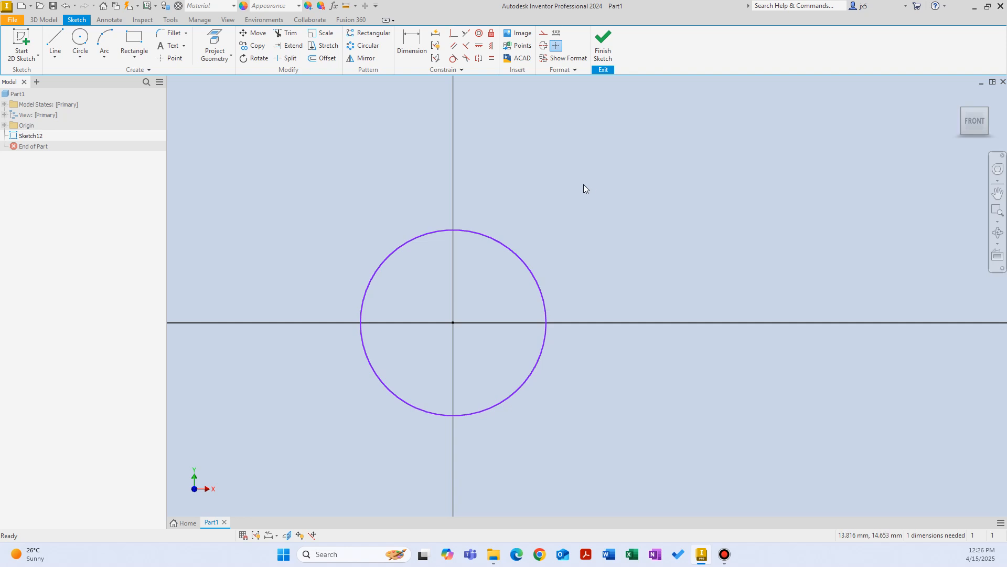
pyautogui.rightClick(560, 188)
pyautogui.click(531, 182)
pyautogui.click(508, 244)
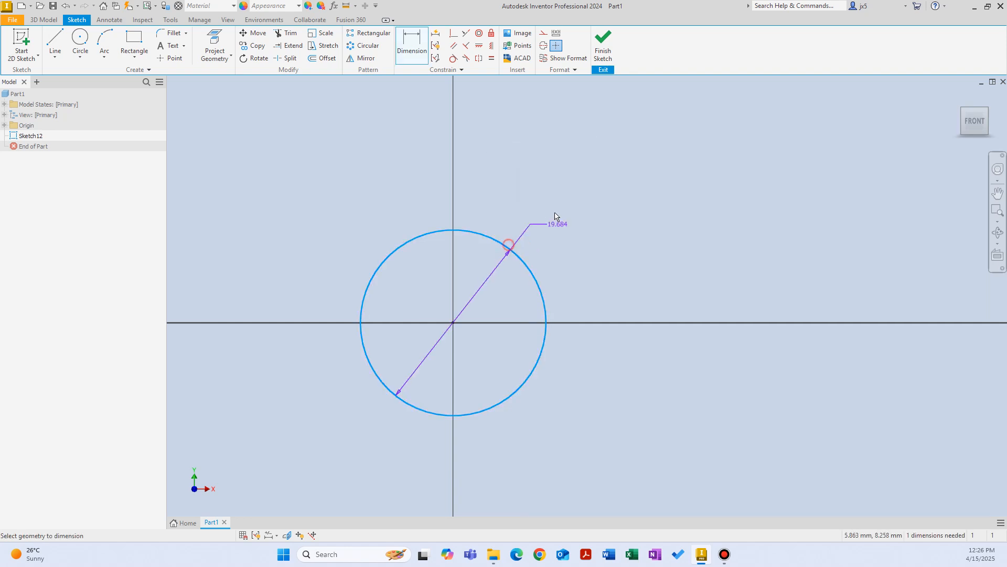
pyautogui.click(558, 211)
pyautogui.write('6')
pyautogui.press('Return')
# Draw a second circle about 4.2 mm in diameter, centred on the origin inside the 6 mm circle
pyautogui.scroll(5, 461, 335)
pyautogui.rightClick(741, 204)
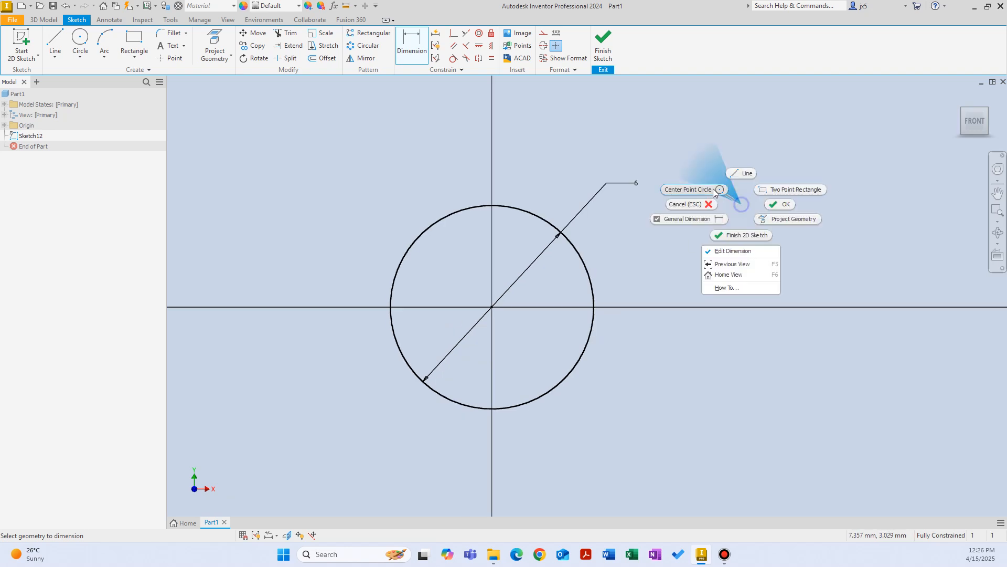
pyautogui.click(711, 190)
pyautogui.click(492, 307)
pyautogui.click(538, 251)
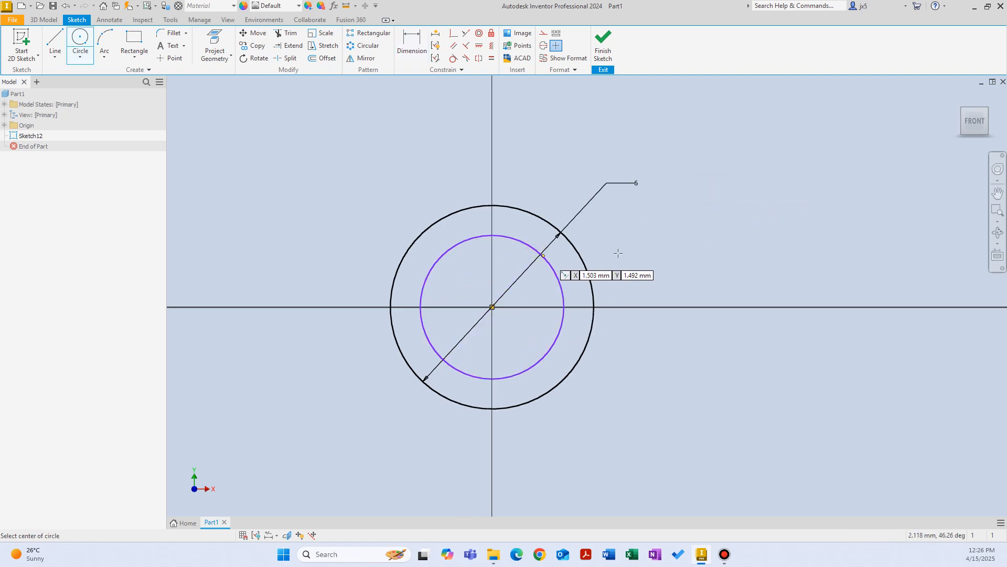
pyautogui.rightClick(655, 223)
pyautogui.click(636, 230)
# Dimension the inner circle's diameter and set it to 4 mm
pyautogui.press('d')
pyautogui.click(560, 278)
pyautogui.click(621, 253)
pyautogui.write('4.2358005')
pyautogui.press('Return')
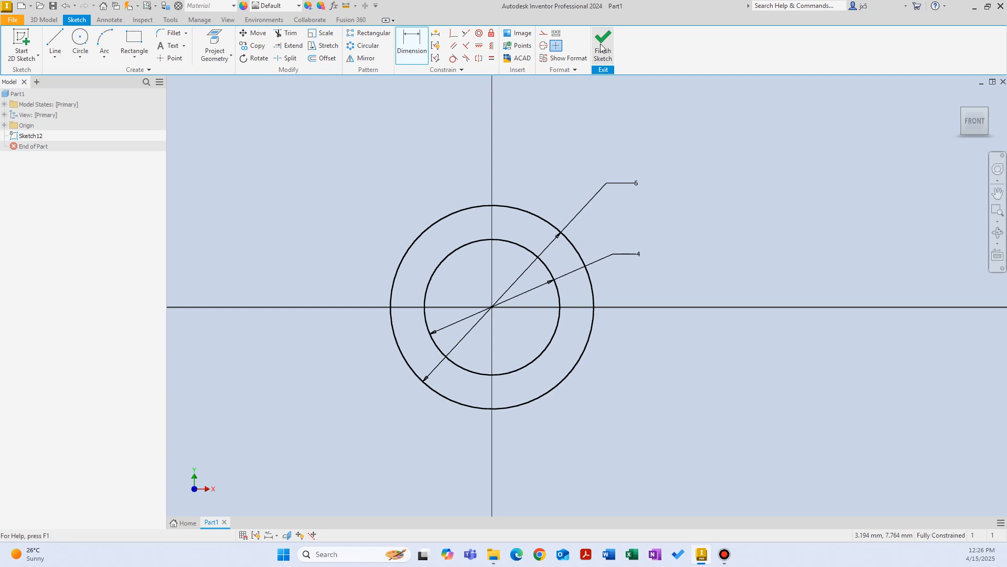
# Finish the sketch and extrude the ring between the 6 mm and 4 mm circles by 10 mm
pyautogui.click(602, 46)
pyautogui.press('e')
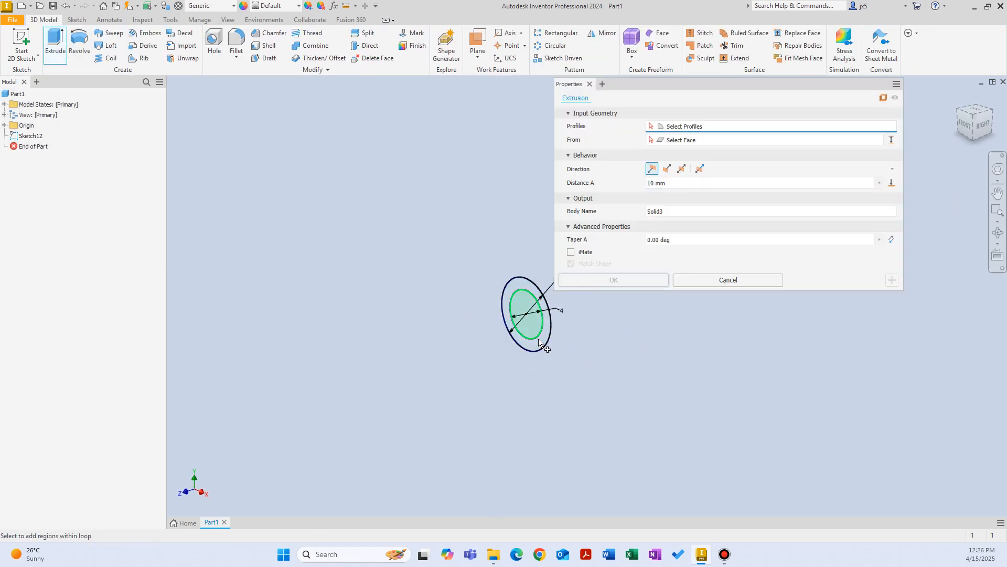
pyautogui.scroll(-2, 536, 344)
pyautogui.click(536, 344)
pyautogui.click(616, 284)
pyautogui.keyDown('shift'); pyautogui.moveTo(582, 301); pyautogui.dragTo(231, 180, button='middle'); pyautogui.keyUp('shift')
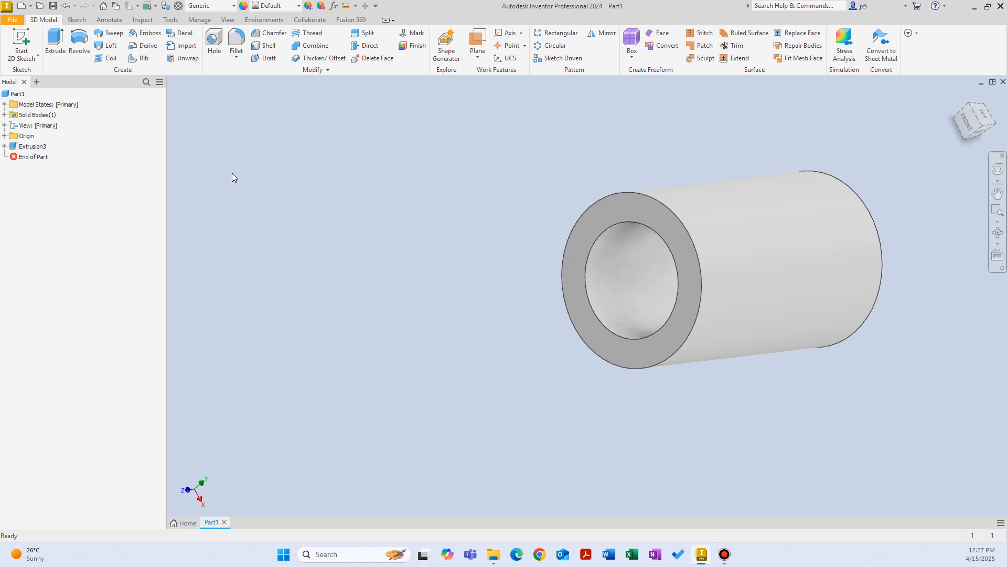
# Reopen the tube extrusion's sketch, face it upright in the front view, and delete the inner 4 mm circle
pyautogui.click(5, 146)
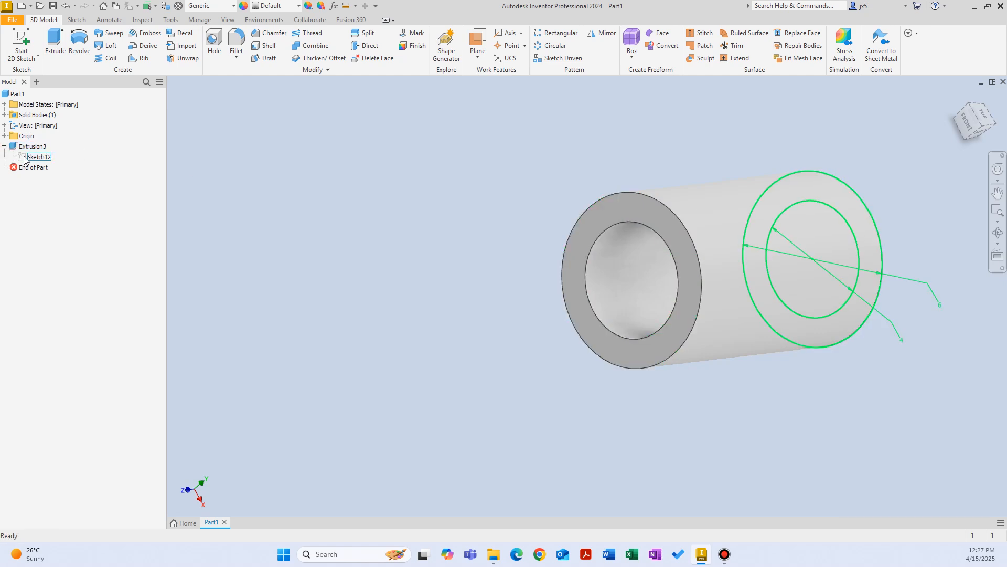
pyautogui.doubleClick(32, 157)
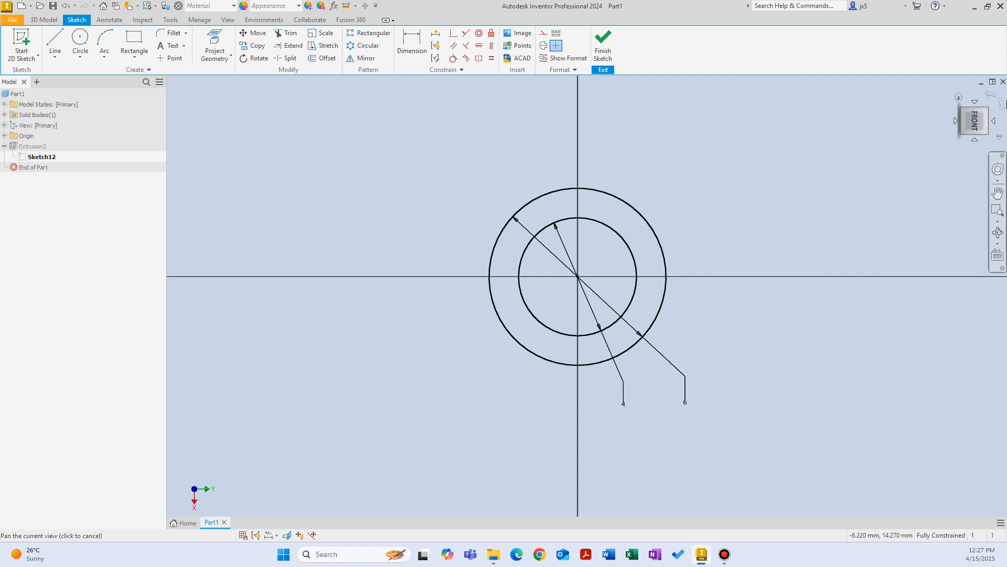
pyautogui.click(990, 96)
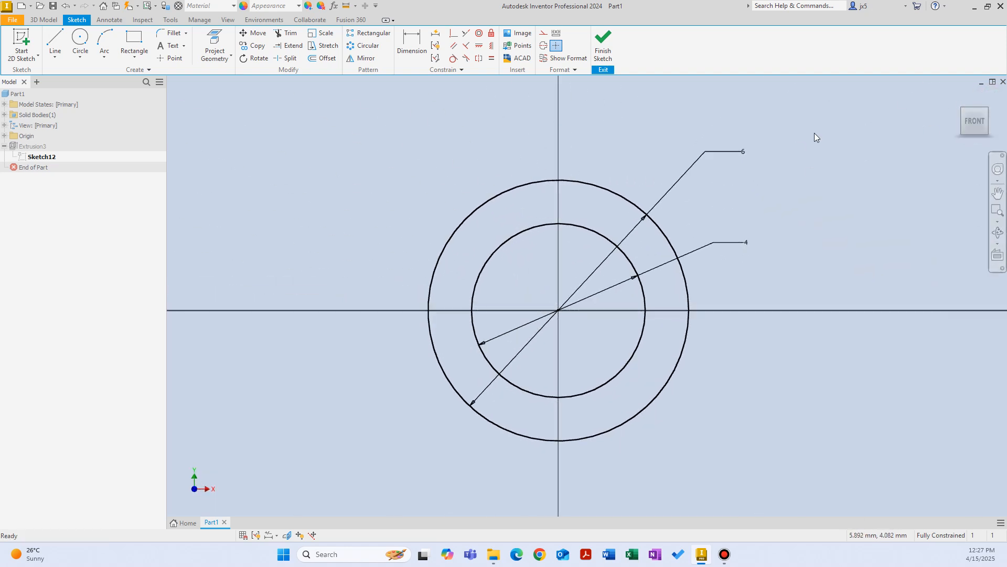
pyautogui.click(625, 254)
pyautogui.press('Delete')
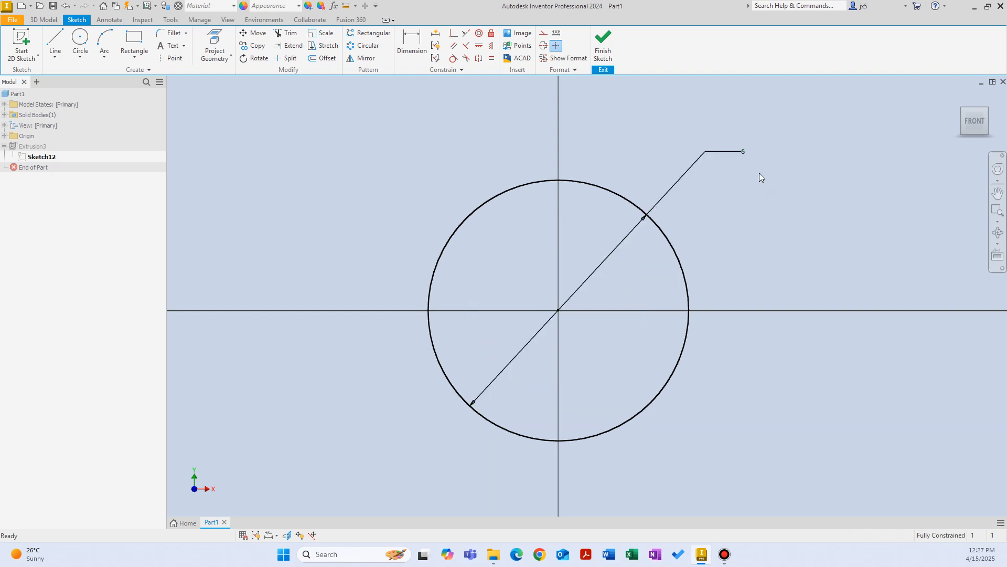
# Offset the 6 mm circle inward by 2 mm
pyautogui.click(329, 61)
pyautogui.click(560, 181)
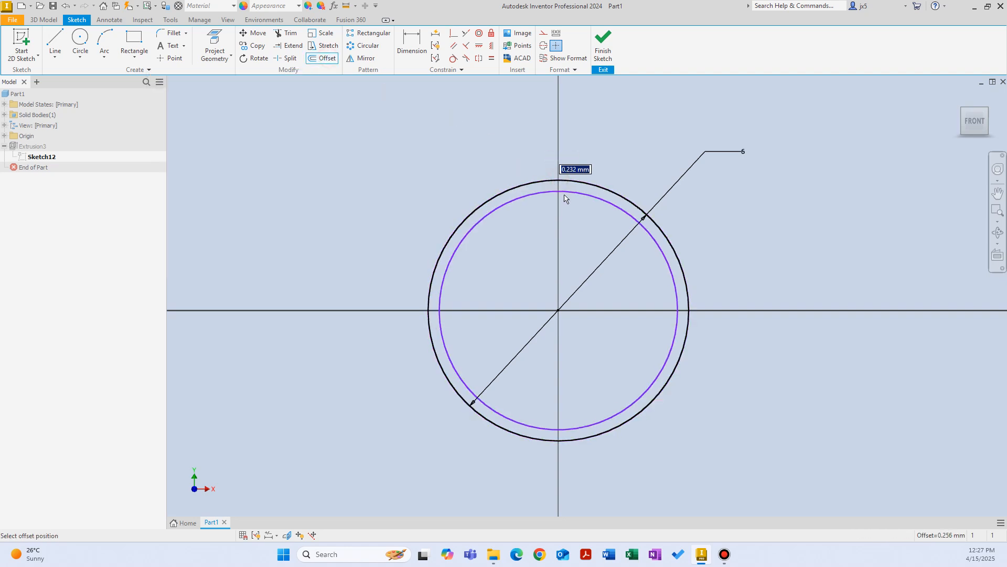
pyautogui.write('2')
pyautogui.press('Return')
pyautogui.rightClick(545, 134)
pyautogui.click(584, 135)
pyautogui.click(573, 268)
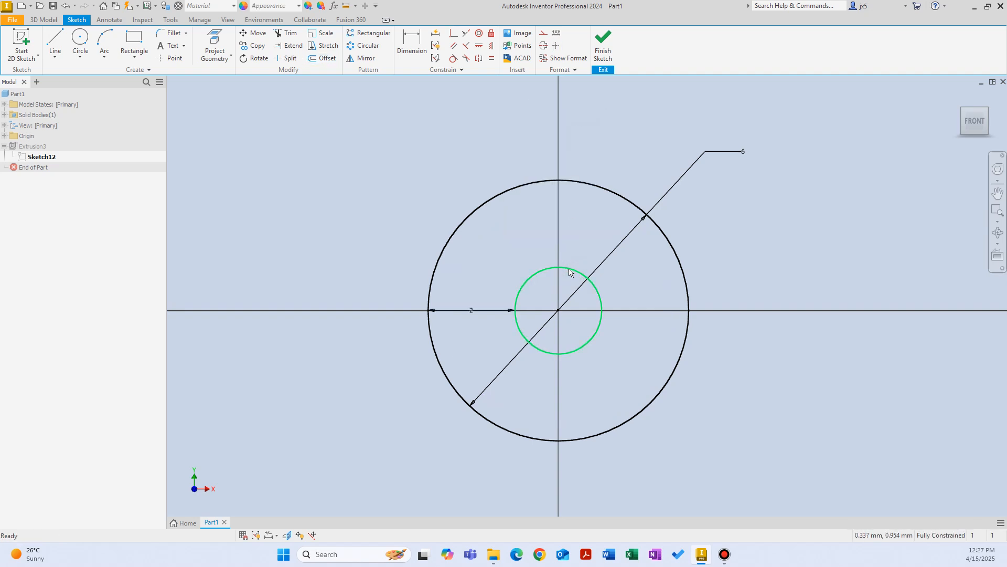
# Set the offset distance between the two circles to 1 mm
pyautogui.doubleClick(471, 309)
pyautogui.write('1')
pyautogui.press('Return')
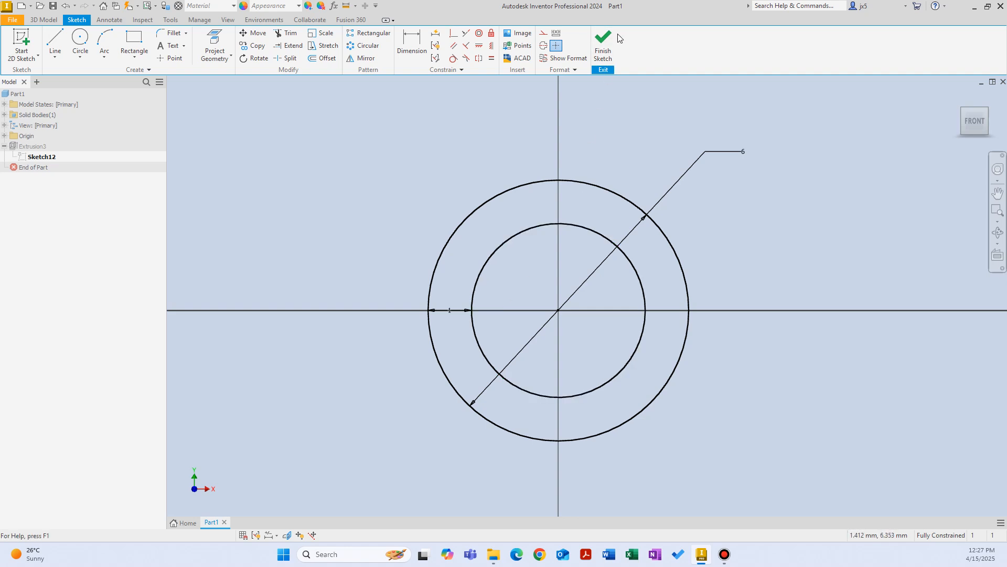
# Finish the sketch and edit the extrusion so that only the ring between the two circles is its profile
pyautogui.click(608, 45)
pyautogui.doubleClick(31, 146)
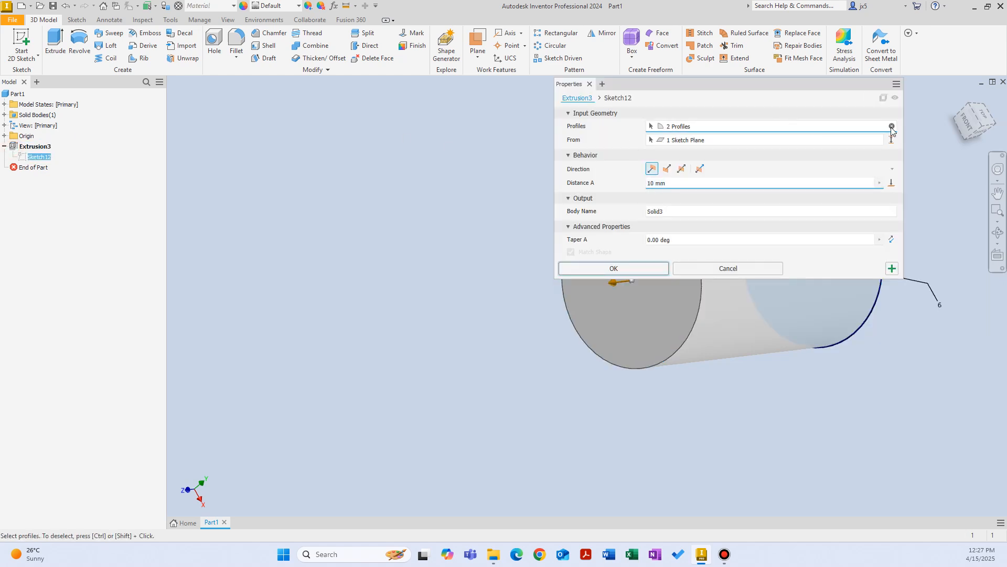
pyautogui.click(891, 126)
pyautogui.click(804, 331)
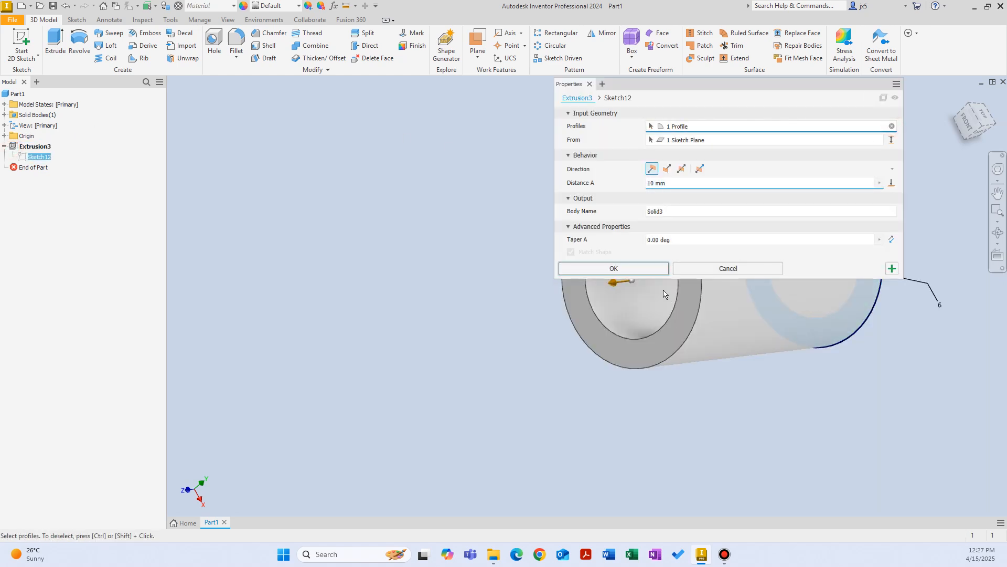
pyautogui.click(643, 269)
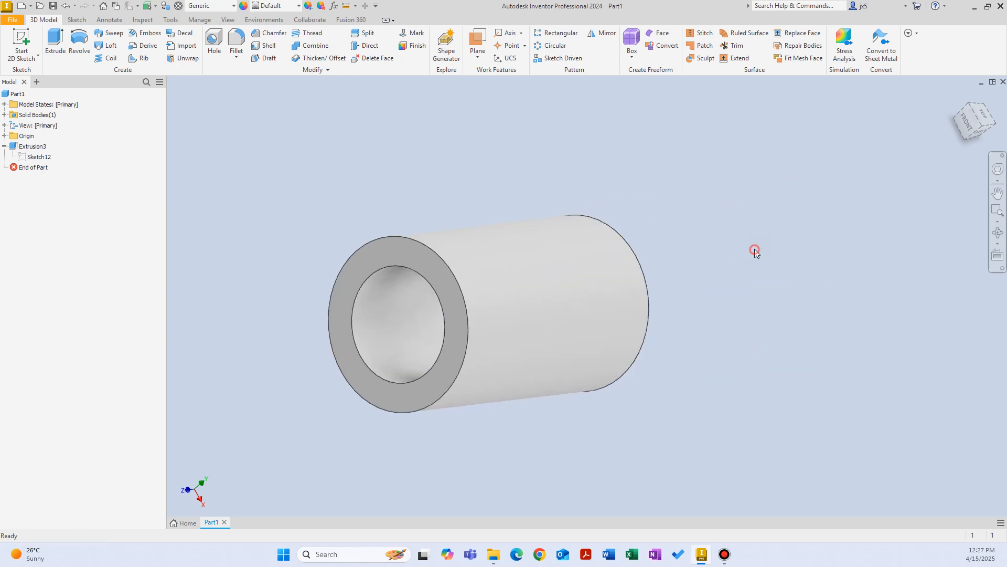
# Delete the tube extrusion together with its sketch
pyautogui.keyDown('shift'); pyautogui.moveTo(714, 221); pyautogui.dragTo(790, 222, button='middle'); pyautogui.keyUp('shift')
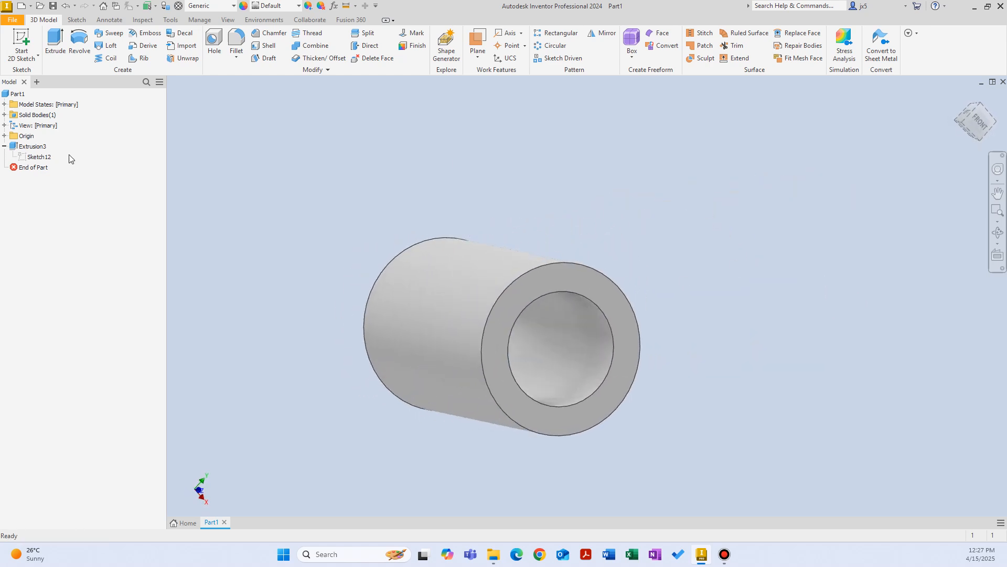
pyautogui.click(21, 147)
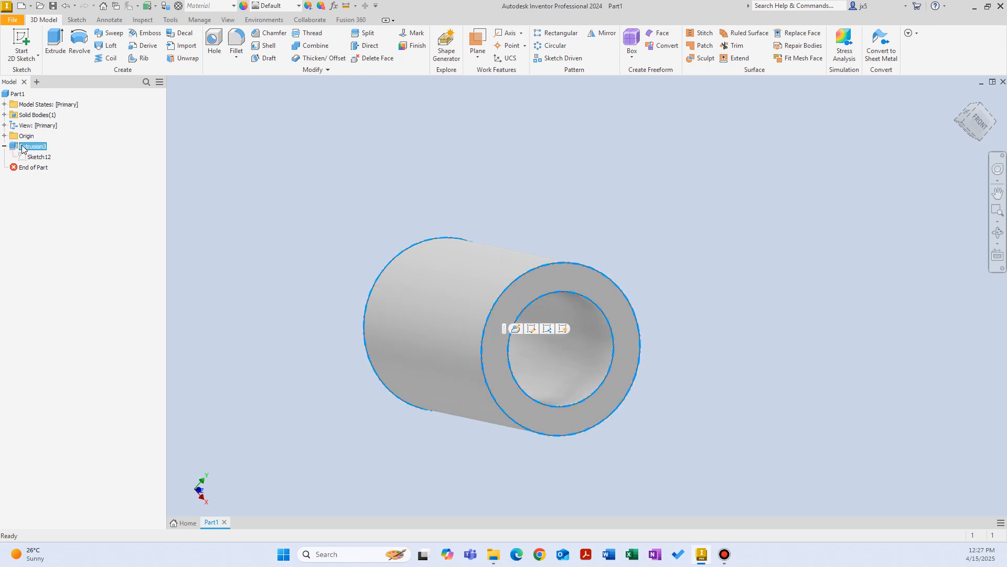
pyautogui.press('Delete')
pyautogui.click(300, 192)
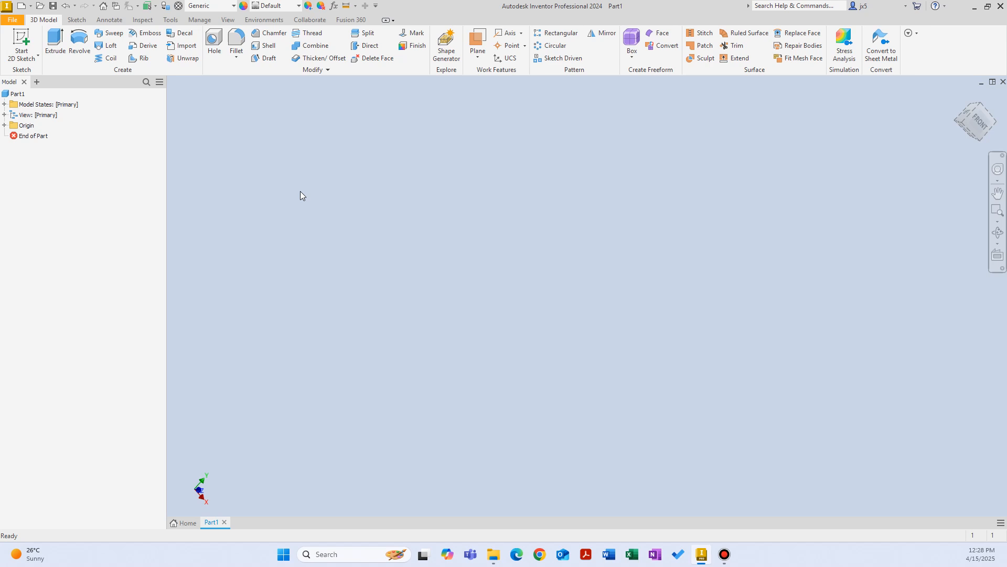
# Start a sketch on the front XY plane and draw a rectangle about 38 mm wide from the origin
pyautogui.press('s')
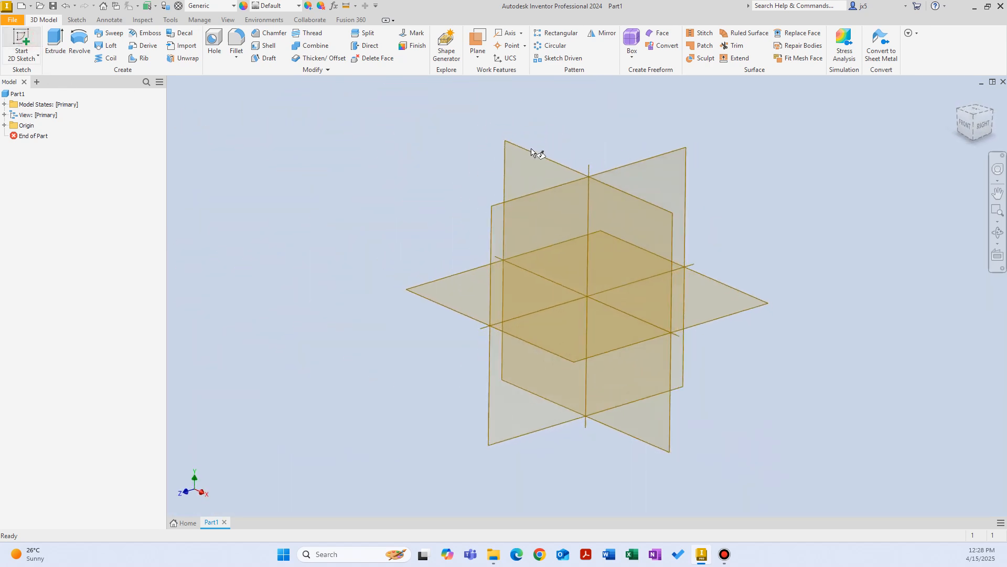
pyautogui.click(524, 152)
pyautogui.rightClick(636, 195)
pyautogui.click(671, 179)
pyautogui.click(428, 352)
pyautogui.moveTo(829, 166); pyautogui.dragTo(693, 233, button='middle')
pyautogui.click(780, 158)
pyautogui.rightClick(581, 202)
pyautogui.click(621, 203)
# Dimension the rectangle to 40 mm wide and 30 mm high
pyautogui.rightClick(607, 222)
pyautogui.click(576, 244)
pyautogui.click(576, 159)
pyautogui.click(571, 128)
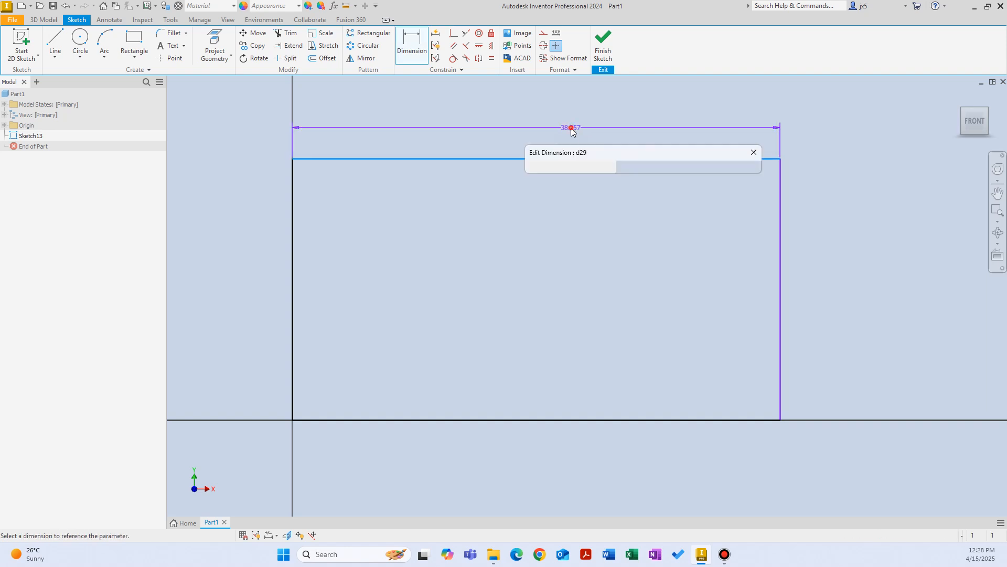
pyautogui.press('Return')
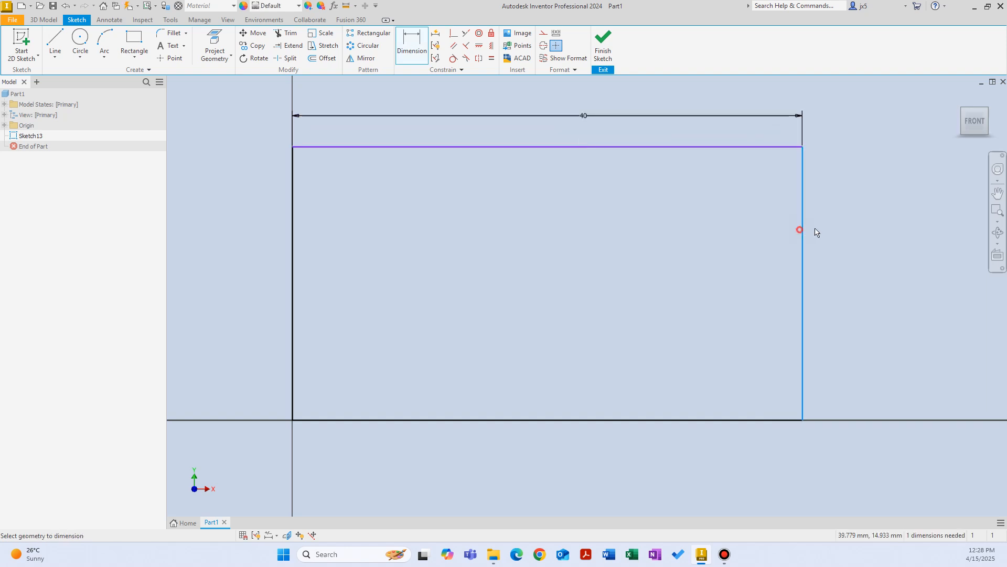
pyautogui.click(802, 229)
pyautogui.click(836, 229)
pyautogui.write('30')
pyautogui.press('Return')
pyautogui.scroll(-3, 823, 240)
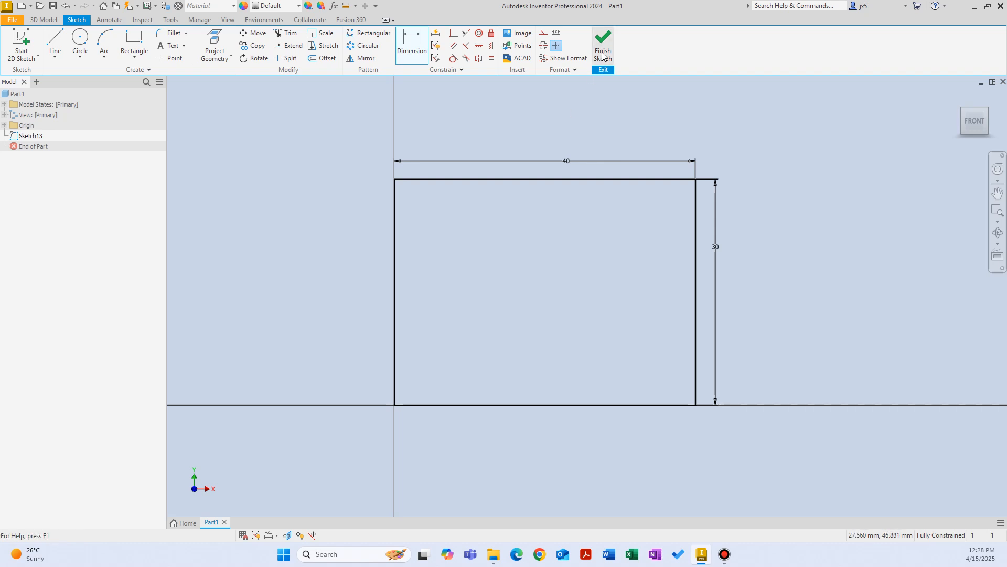
# Draw a second rectangle inside the first, with its top edge about 3.3 mm below the outer top edge
pyautogui.rightClick(502, 256)
pyautogui.click(522, 236)
pyautogui.click(418, 382)
pyautogui.click(668, 204)
pyautogui.rightClick(623, 107)
pyautogui.click(651, 107)
# Dimension the gap between the top edges of the two rectangles and set it to 10 mm
pyautogui.rightClick(557, 109)
pyautogui.click(523, 125)
pyautogui.click(505, 204)
pyautogui.click(512, 180)
pyautogui.click(530, 190)
pyautogui.write('10')
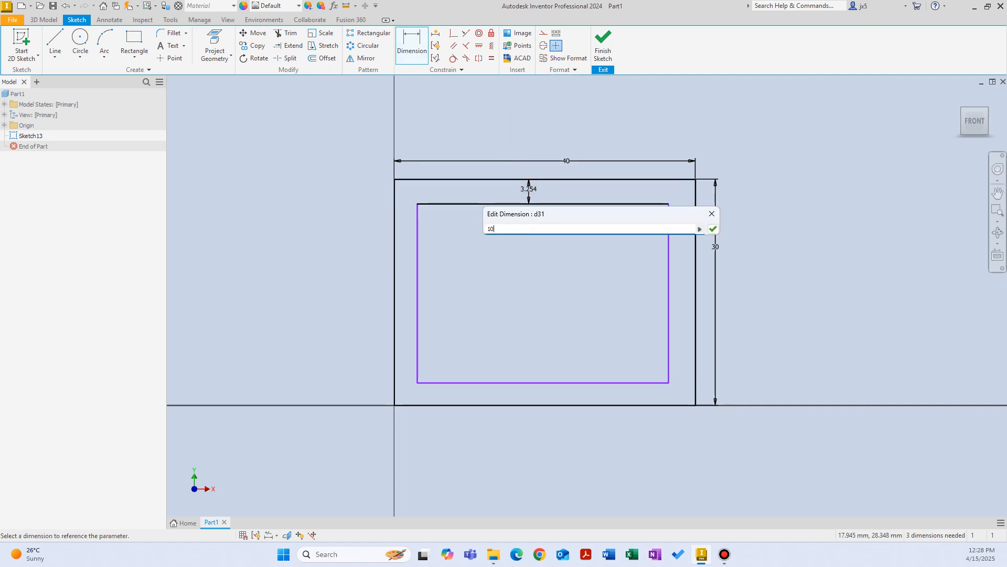
pyautogui.press('Return')
# Dimension the gap between the left edges of the two rectangles and set it to 10 mm
pyautogui.click(418, 294)
pyautogui.click(395, 294)
pyautogui.click(360, 283)
pyautogui.write('10')
pyautogui.press('Return')
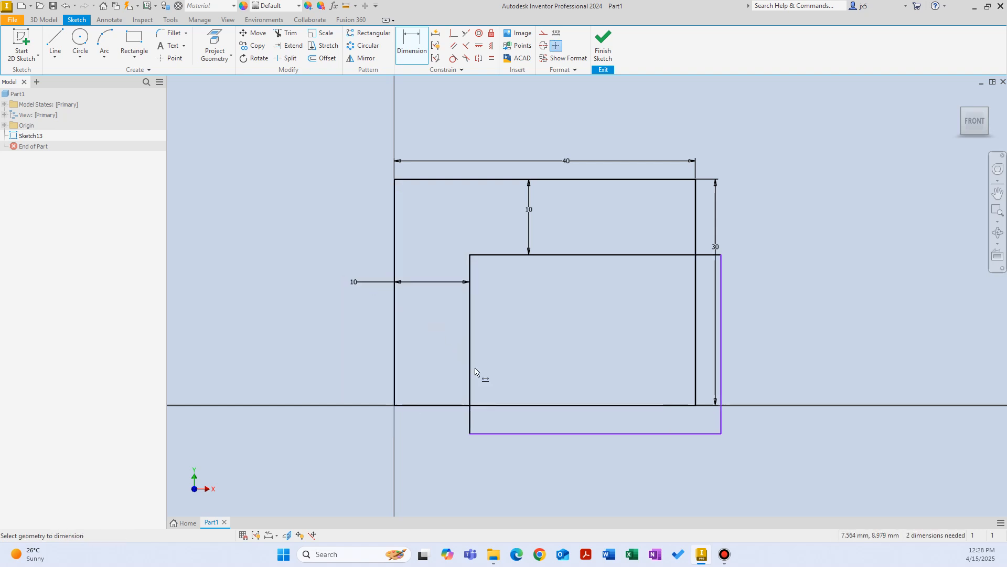
# Shrink the inner rectangle to fit inside the outer one and set the gap between their bottom edges to 10 mm
pyautogui.press('Escape')
pyautogui.moveTo(583, 436); pyautogui.dragTo(644, 325)
pyautogui.rightClick(576, 297)
pyautogui.click(547, 310)
pyautogui.click(584, 363)
pyautogui.click(588, 405)
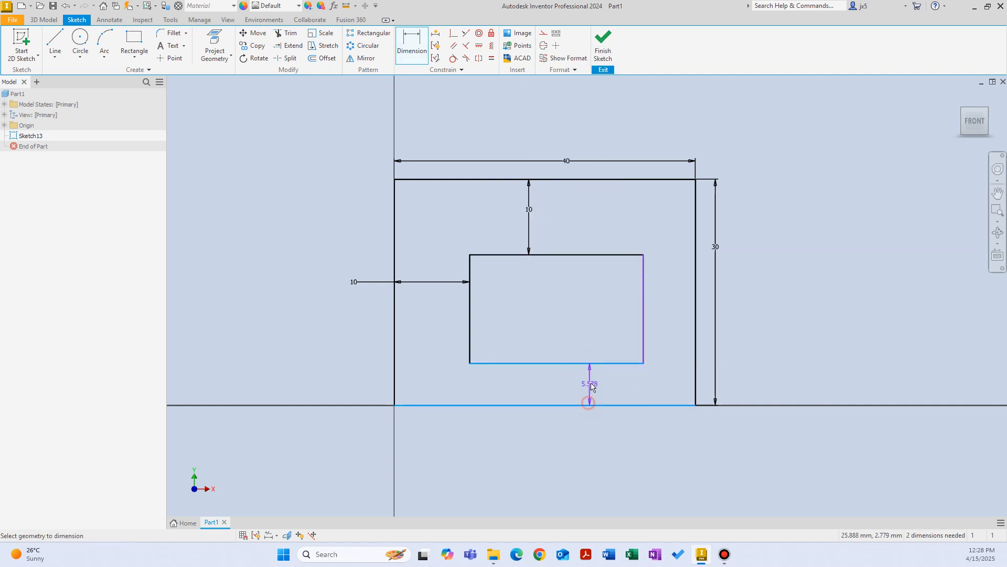
pyautogui.click(591, 381)
pyautogui.write('10')
pyautogui.press('Return')
# Dimension the gap between the right edges of the two rectangles and set it to 10 mm
pyautogui.click(643, 292)
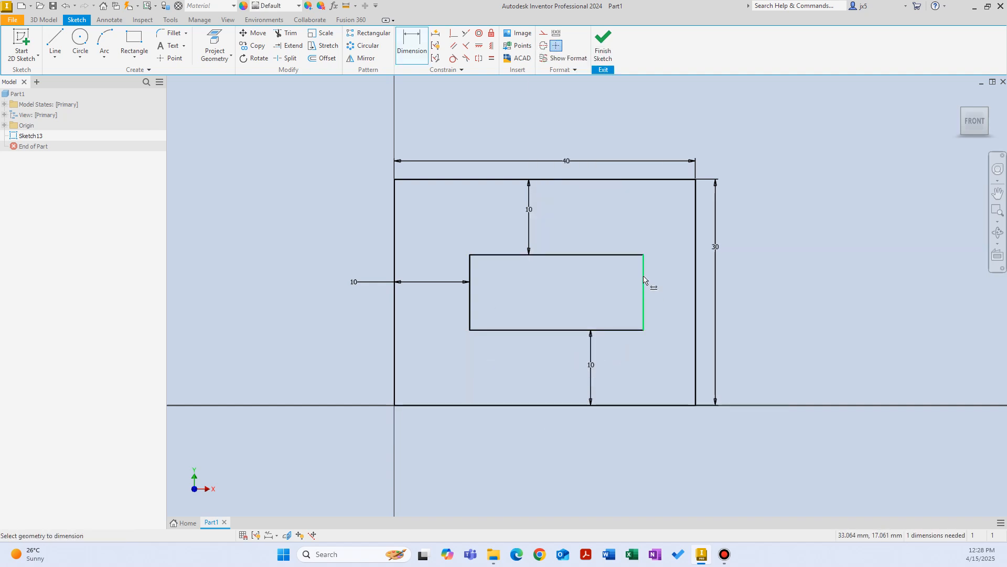
pyautogui.click(696, 274)
pyautogui.click(678, 275)
pyautogui.write('10')
pyautogui.press('Return')
# Finish the sketch and extrude the frame between the two rectangles by 50 mm
pyautogui.click(601, 47)
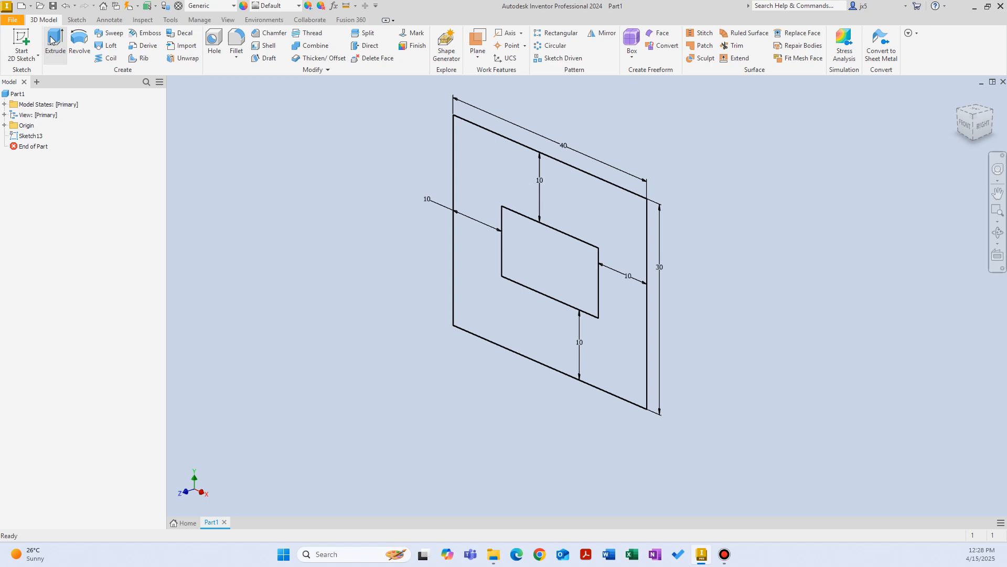
pyautogui.click(54, 40)
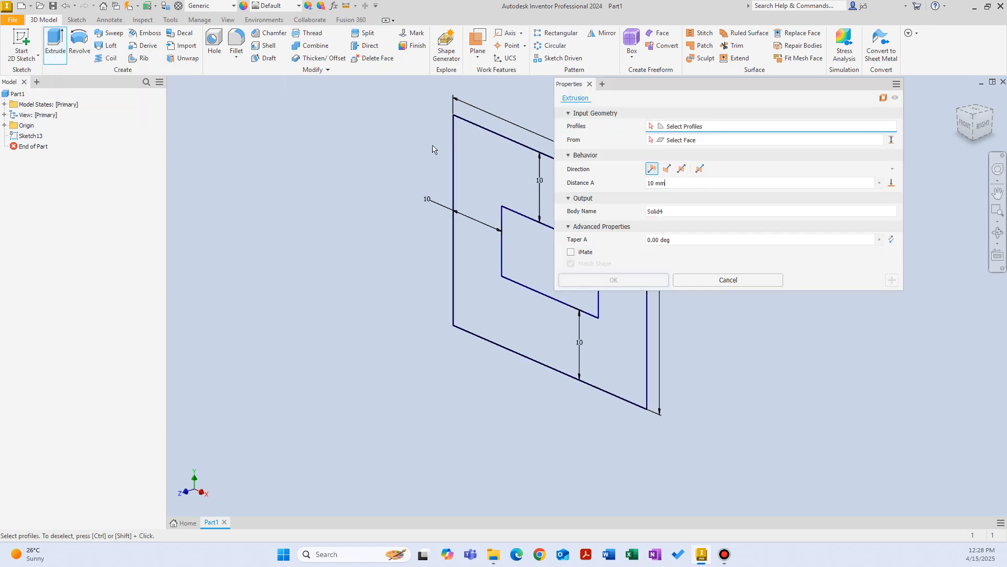
pyautogui.click(482, 157)
pyautogui.moveTo(366, 262); pyautogui.dragTo(256, 260, button='middle')
pyautogui.moveTo(678, 186); pyautogui.dragTo(605, 192)
pyautogui.write('50')
pyautogui.press('Return')
pyautogui.scroll(-3, 460, 298)
pyautogui.moveTo(478, 305)
pyautogui.keyDown('shift'); pyautogui.mouseDown(button='middle')
pyautogui.moveTo(452, 290)
pyautogui.moveTo(468, 310)
pyautogui.moveTo(497, 308)
pyautogui.moveTo(492, 300)
pyautogui.mouseUp(button='middle'); pyautogui.keyUp('shift')
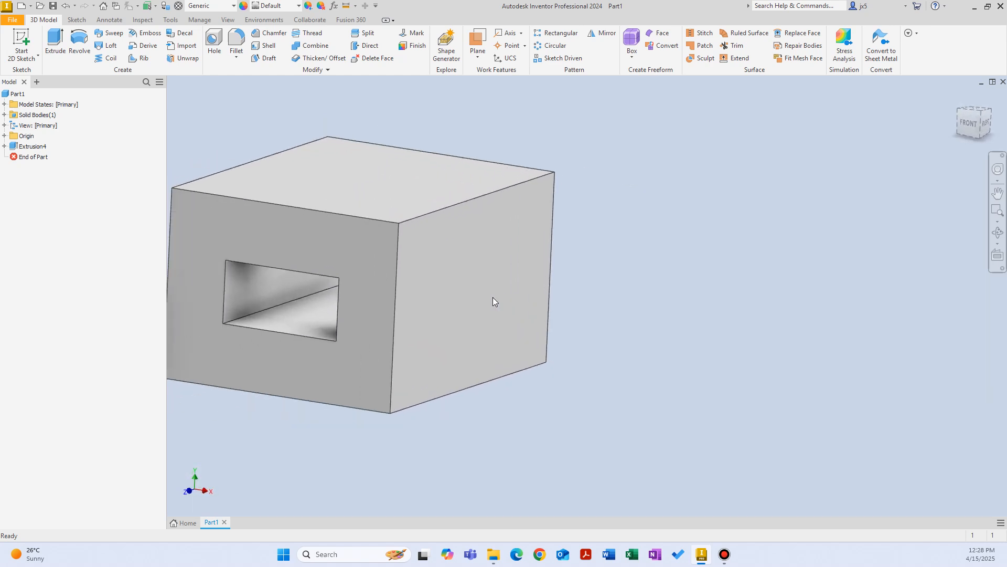
pyautogui.press('Home')
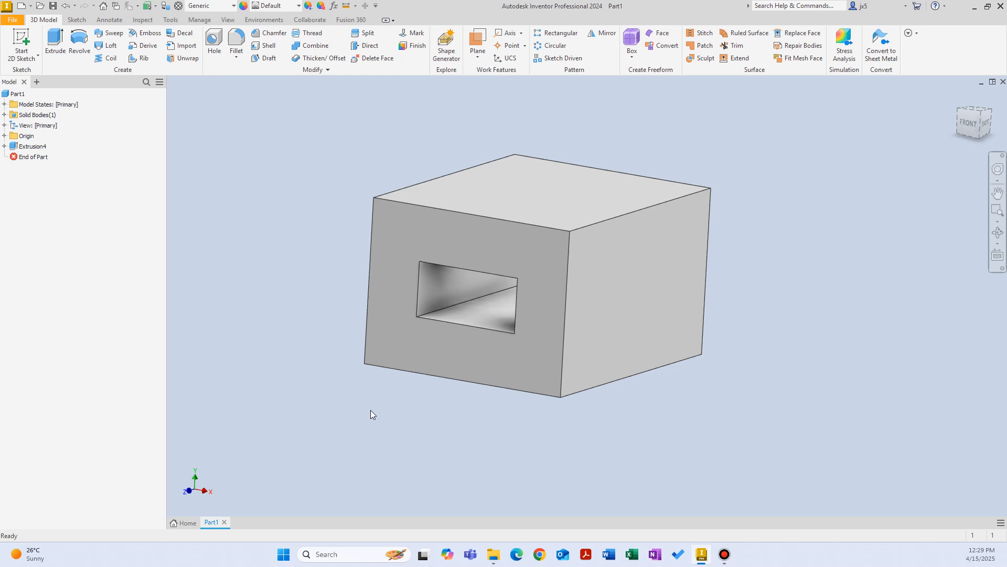
# Delete the 50 mm frame extrusion together with its sketch
pyautogui.click(12, 149)
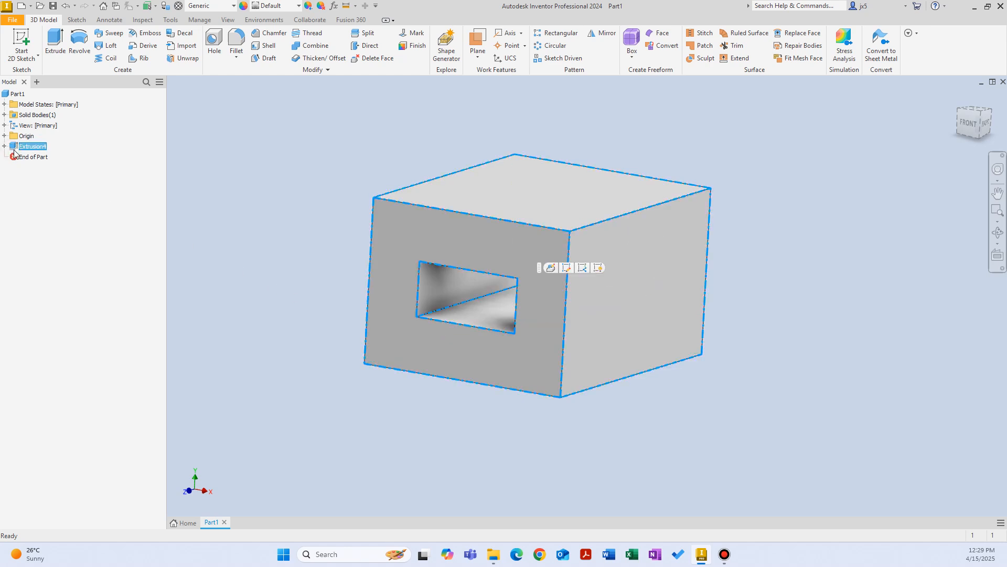
pyautogui.press('Delete')
pyautogui.click(295, 192)
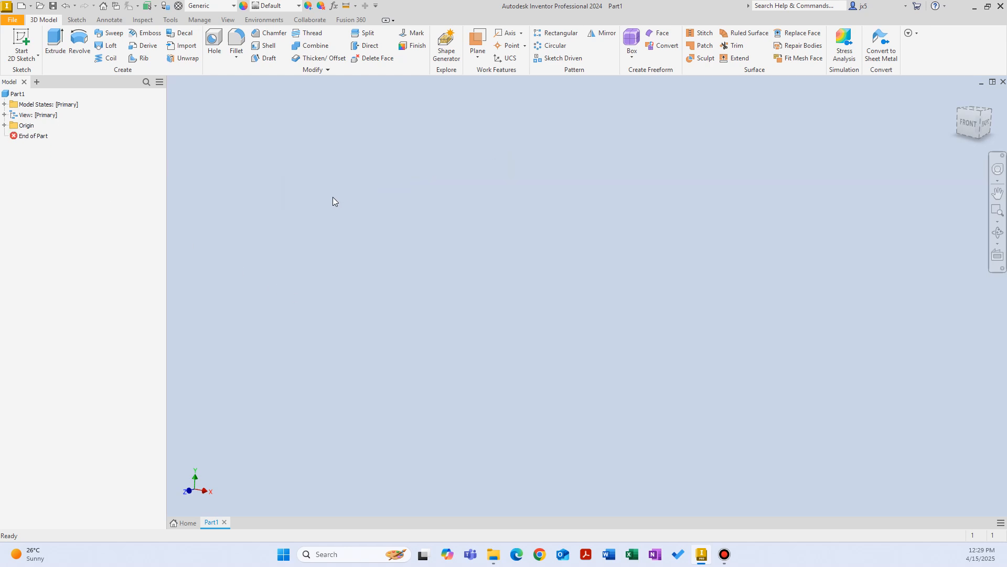
# Start another sketch on the front XY plane and draw a rectangle with one corner at the origin
pyautogui.click(27, 39)
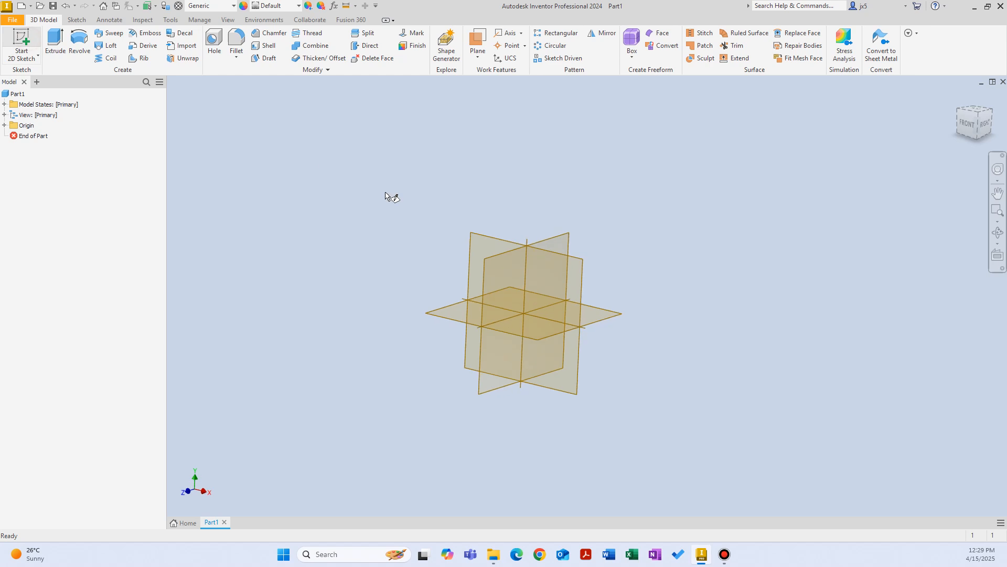
pyautogui.rightClick(673, 163)
pyautogui.click(703, 146)
pyautogui.click(587, 296)
pyautogui.click(941, 111)
pyautogui.moveTo(821, 171); pyautogui.dragTo(587, 267, button='middle')
pyautogui.rightClick(642, 172)
pyautogui.click(693, 173)
# Dimension the new rectangle's width to 40 mm and its height to 30 mm
pyautogui.press('d')
pyautogui.click(612, 208)
pyautogui.click(607, 175)
pyautogui.write('40')
pyautogui.click(791, 215)
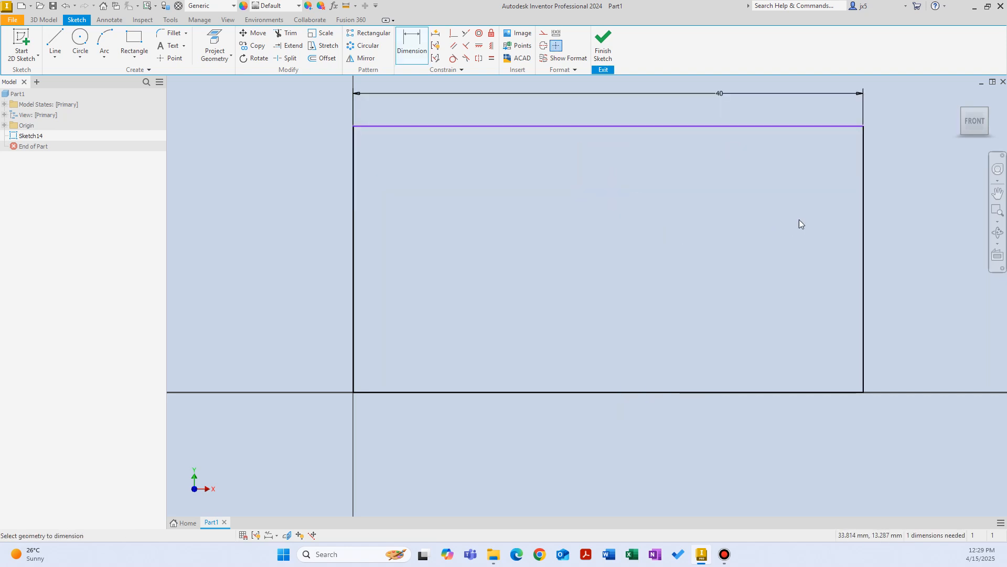
pyautogui.click(865, 210)
pyautogui.click(890, 207)
pyautogui.write('30')
pyautogui.press('Return')
# Offset the 40 by 30 mm rectangle inward by 8 mm
pyautogui.scroll(-3, 808, 218)
pyautogui.moveTo(808, 218); pyautogui.dragTo(635, 307, button='middle')
pyautogui.click(323, 58)
pyautogui.click(478, 182)
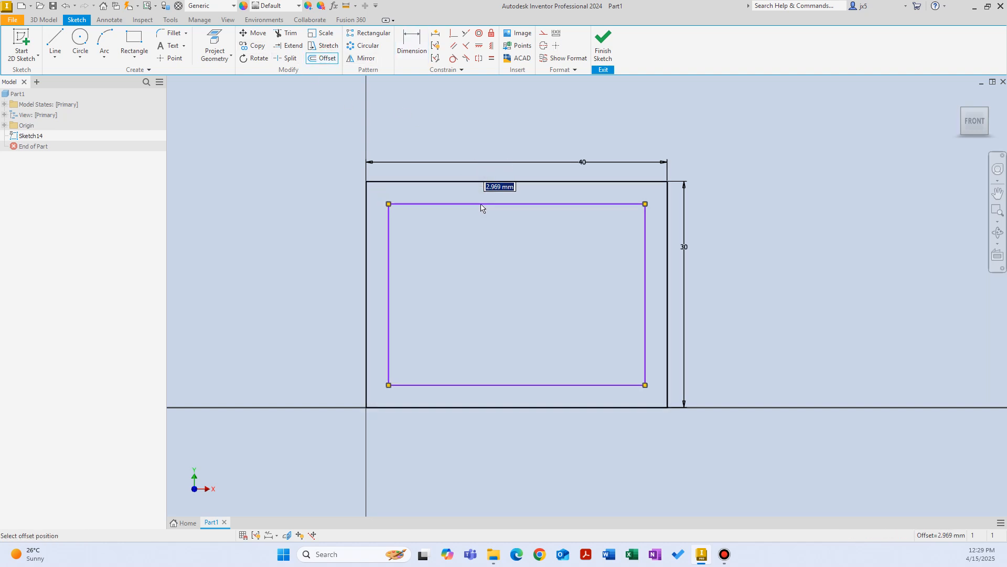
pyautogui.write('8')
pyautogui.press('Return')
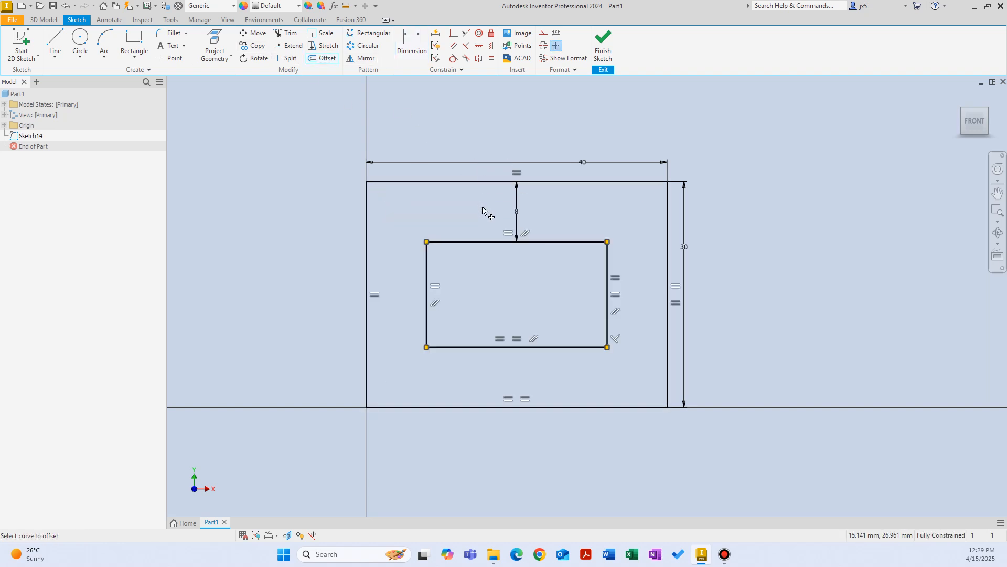
# Set the offset distance between the two rectangles to 5 mm
pyautogui.press('Escape')
pyautogui.doubleClick(516, 202)
pyautogui.write('5')
pyautogui.press('Return')
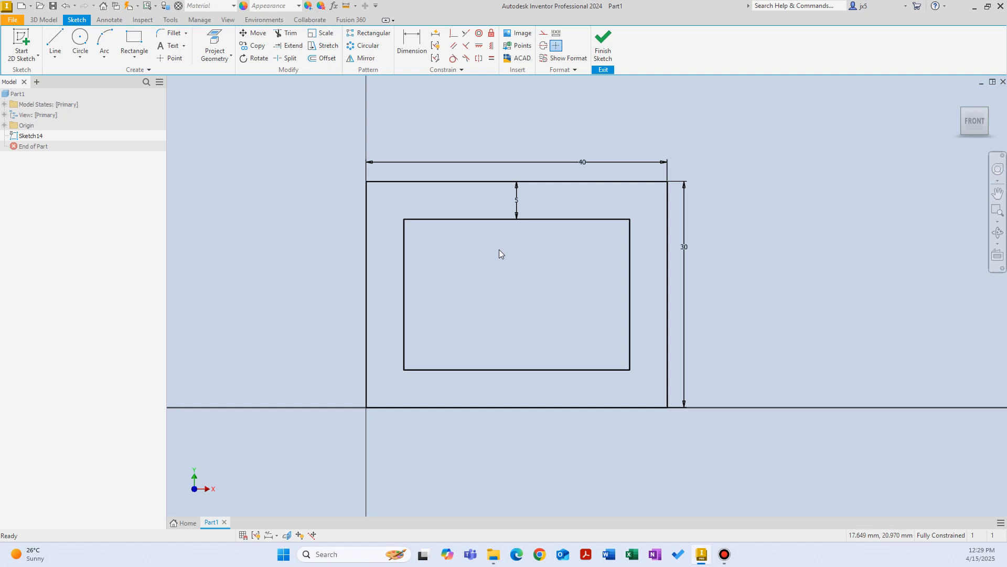
# Finish the sketch and extrude the offset rectangular frame by 50 mm
pyautogui.click(603, 40)
pyautogui.click(54, 45)
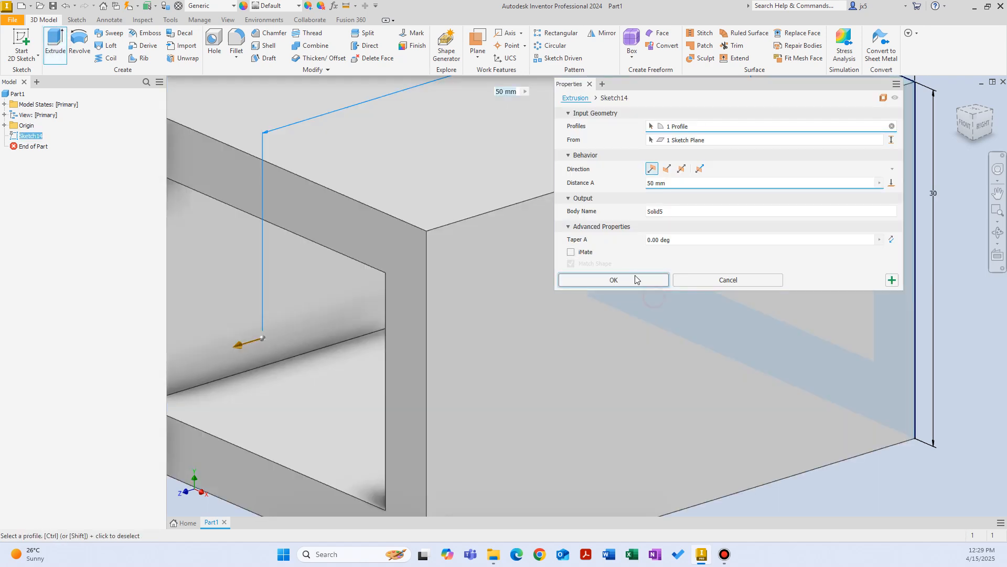
pyautogui.click(636, 279)
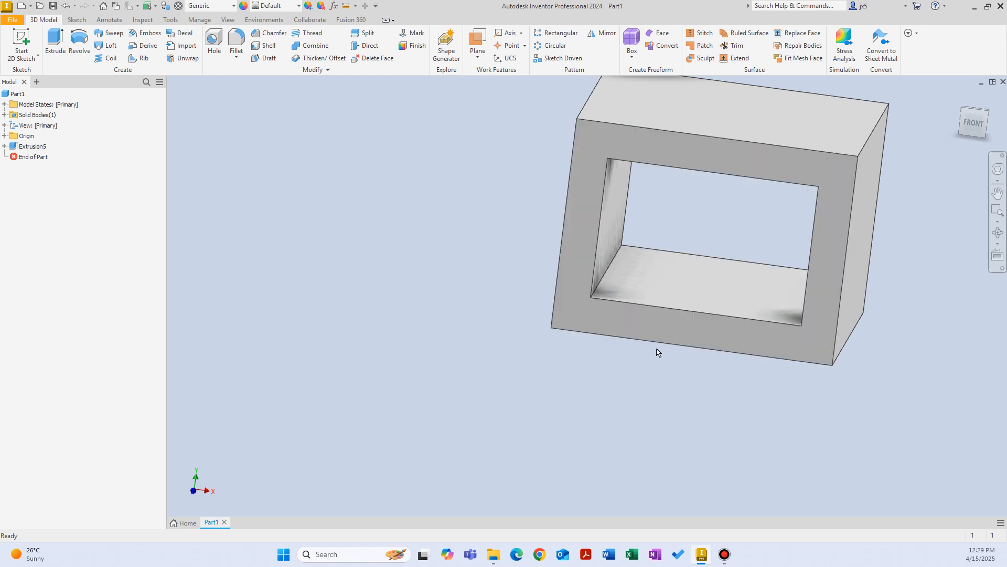
# Open the rectangular frame extrusion's sketch for editing
pyautogui.click(4, 146)
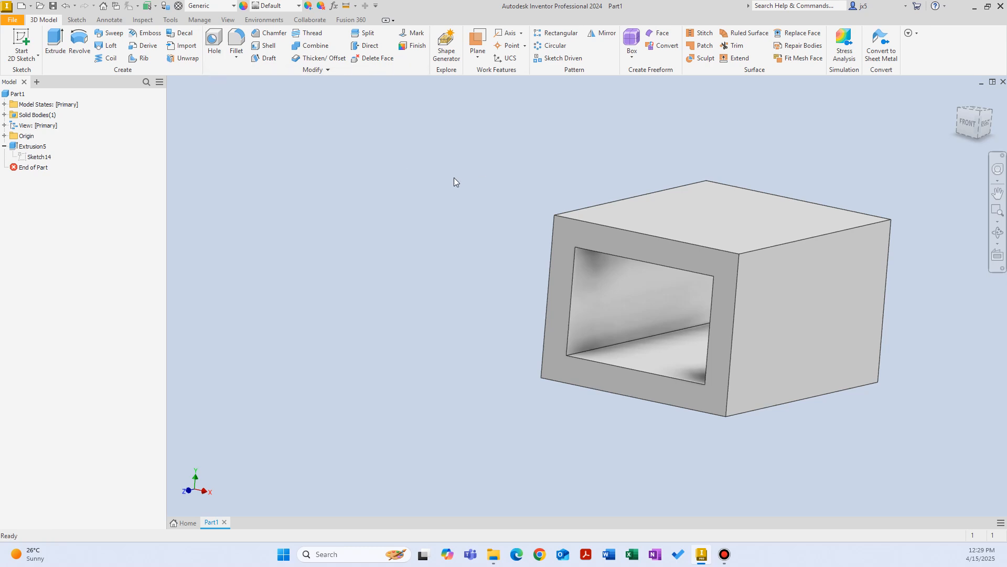
pyautogui.doubleClick(40, 157)
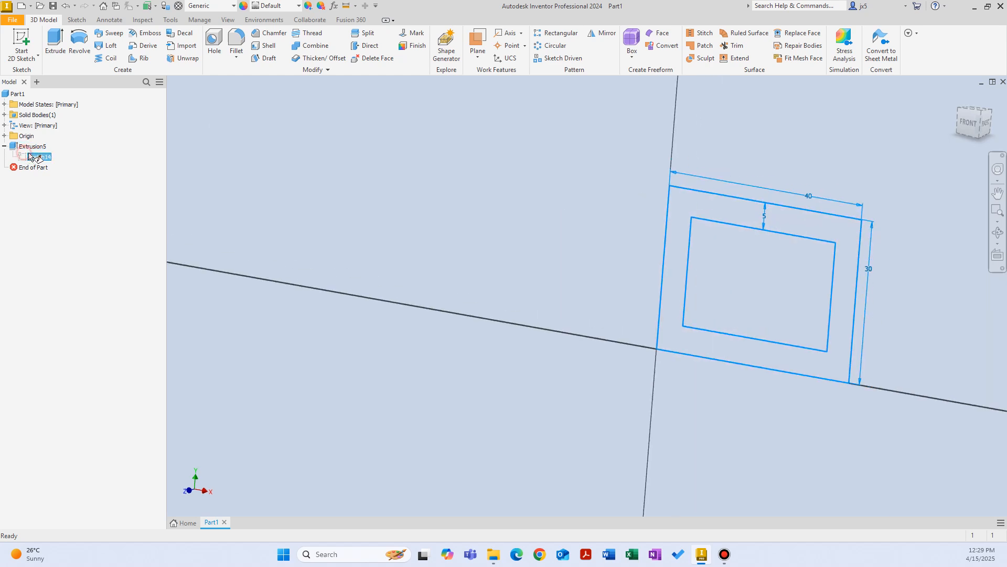